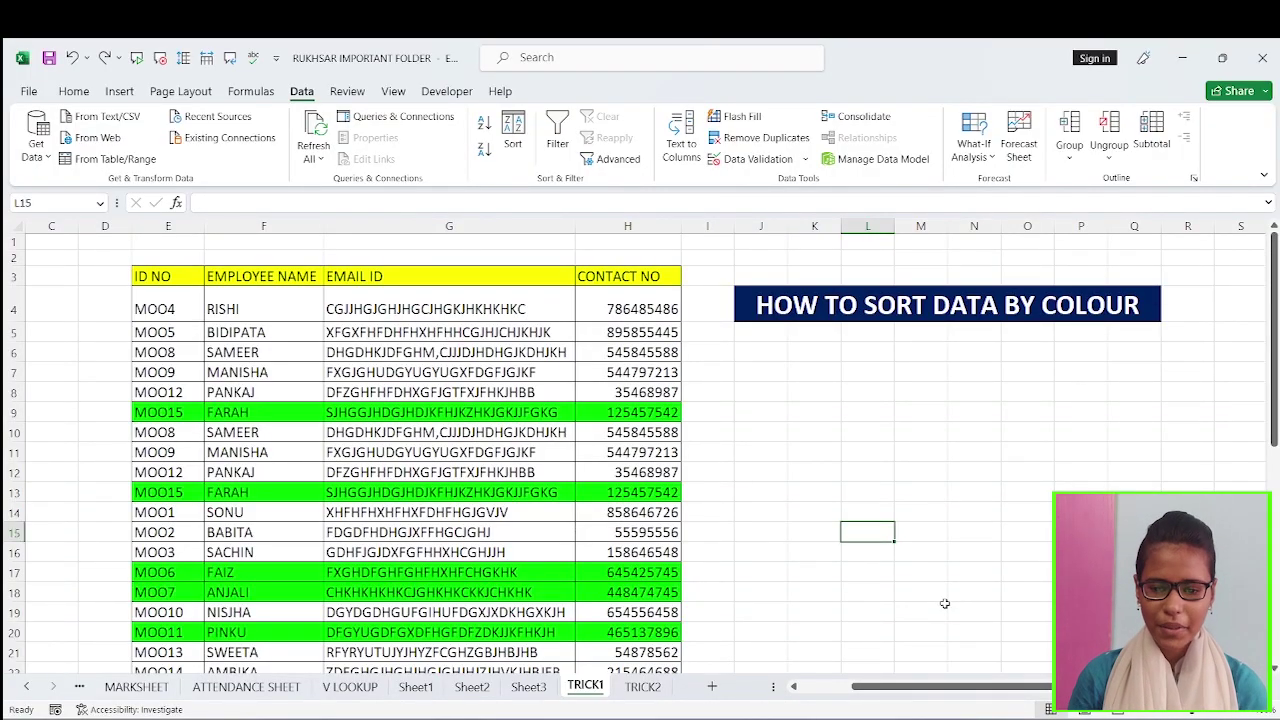
Copy the table's header row E3:H3 into cell K11 beside the table.
{"action": "scroll", "coordinate": [600, 490], "scroll_direction": "down", "scroll_amount": 5}
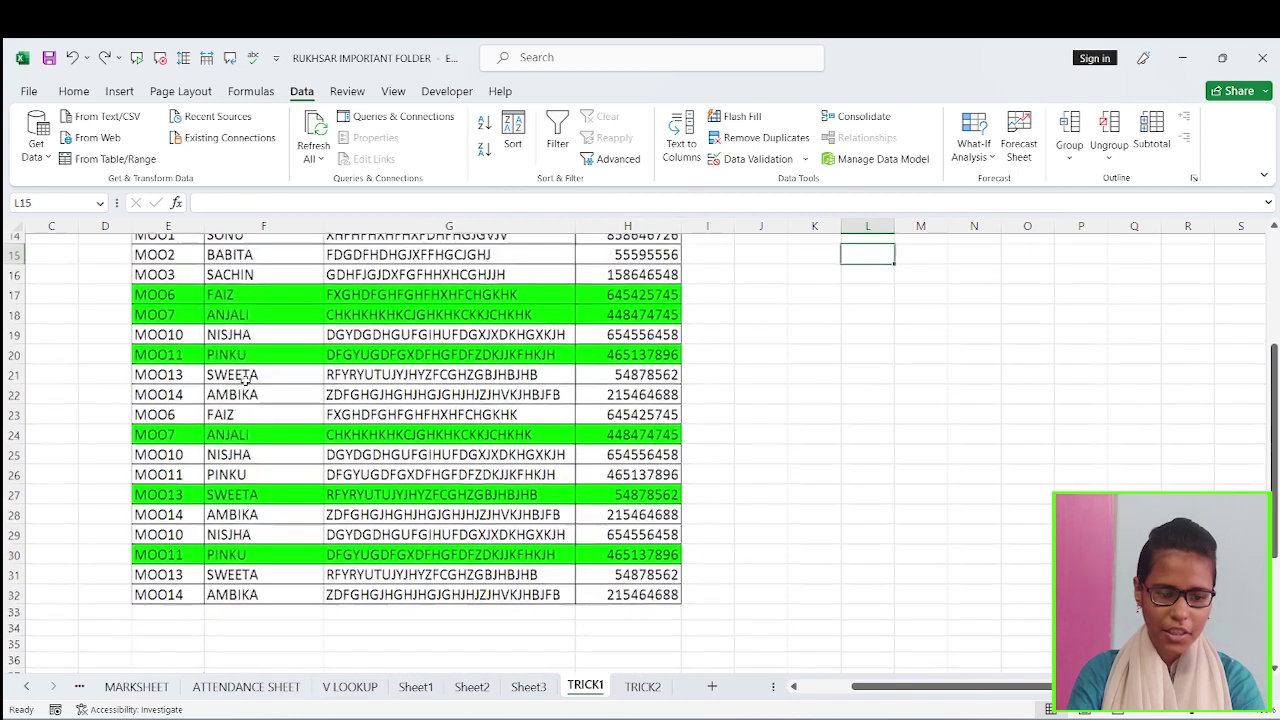
{"action": "scroll", "coordinate": [245, 380], "scroll_direction": "up", "scroll_amount": 4}
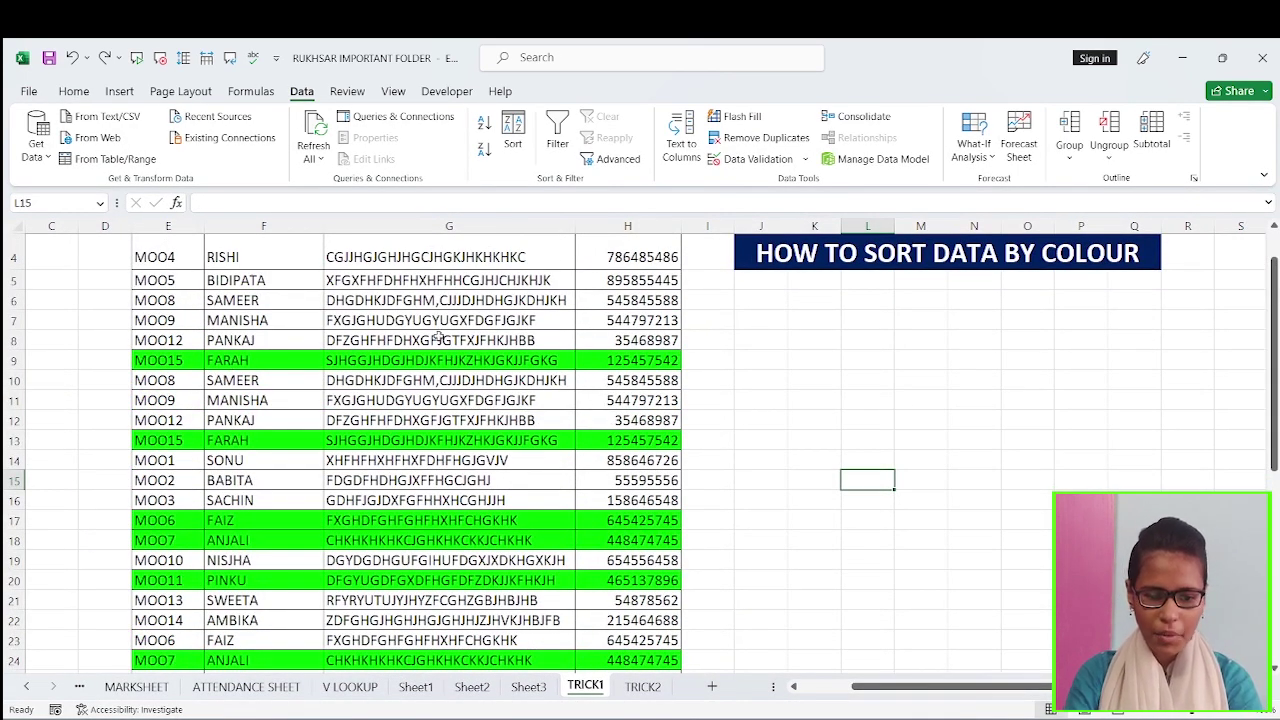
{"action": "scroll", "coordinate": [157, 355], "scroll_direction": "up", "scroll_amount": 1}
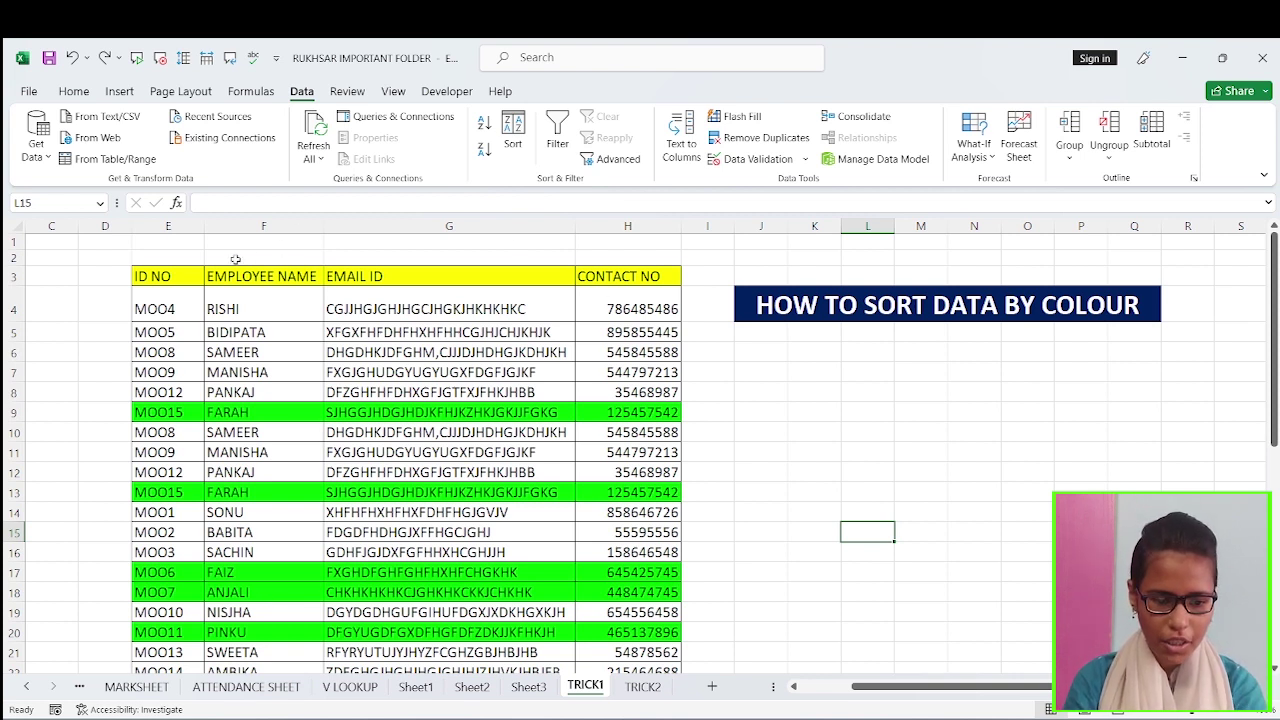
{"action": "left_click_drag", "start_coordinate": [165, 276], "coordinate": [628, 278]}
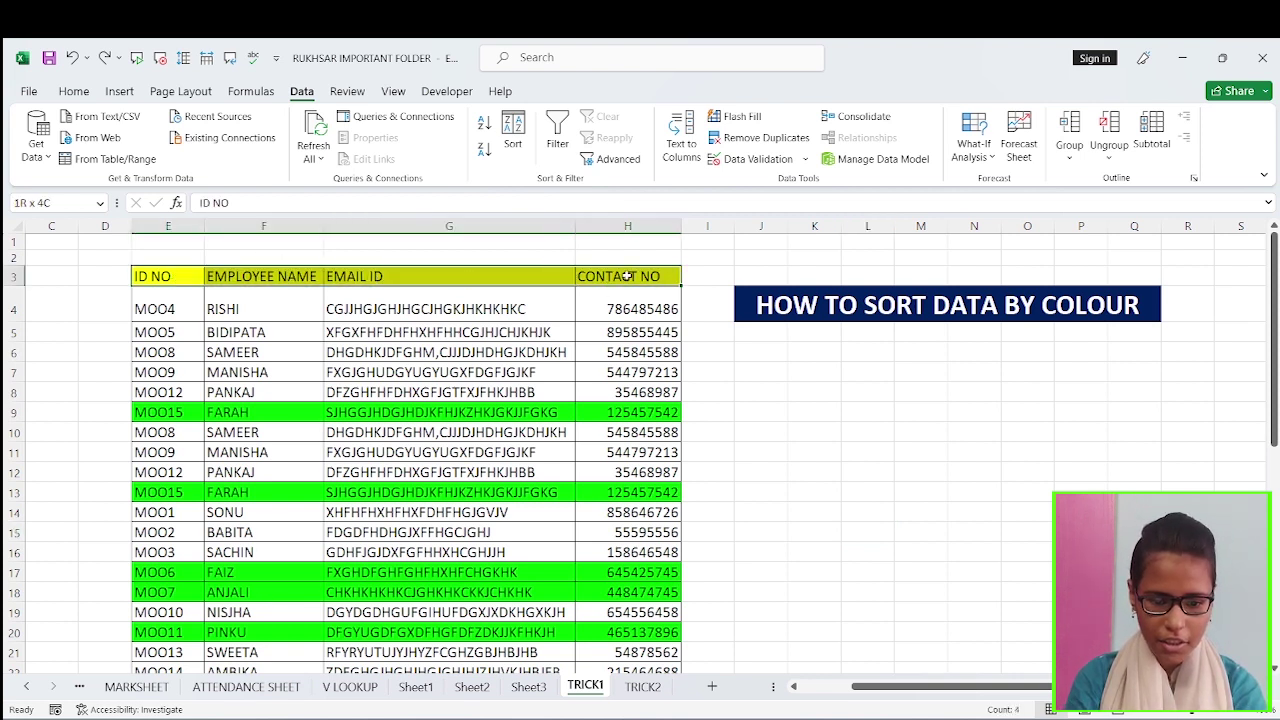
{"action": "key", "text": "ctrl+c"}
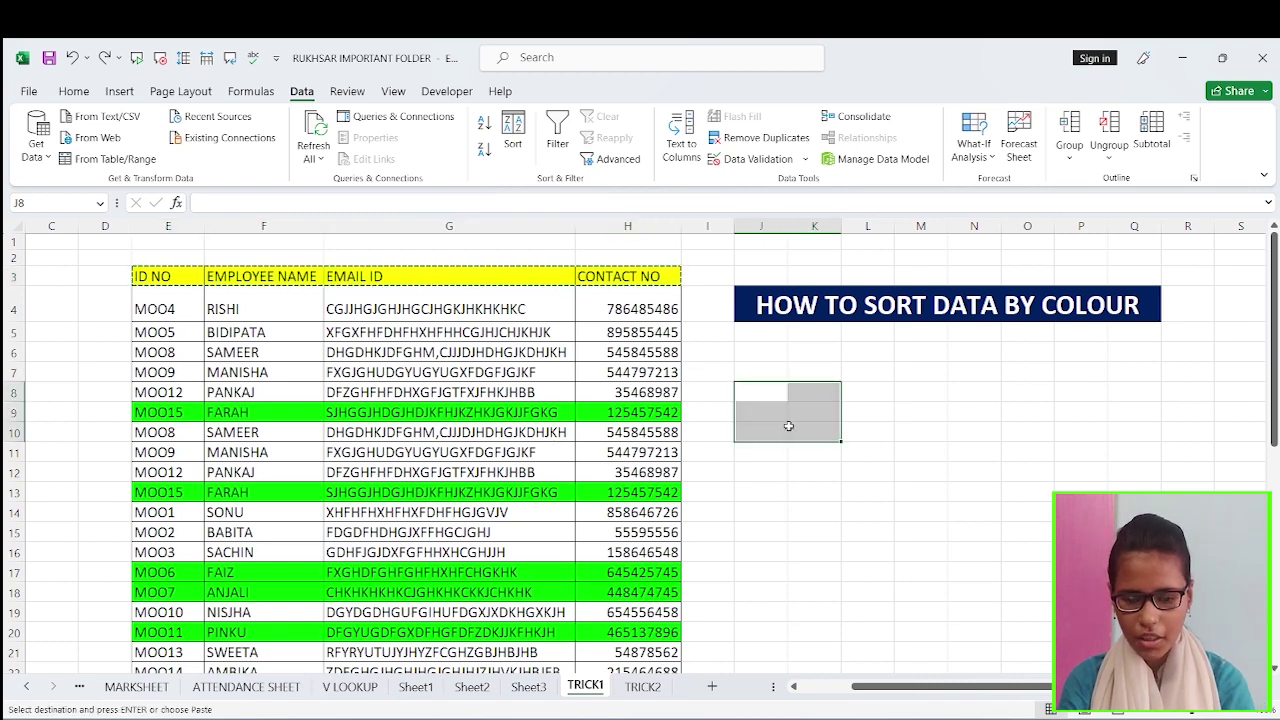
{"action": "left_click", "coordinate": [814, 452]}
{"action": "key", "text": "ctrl+v"}
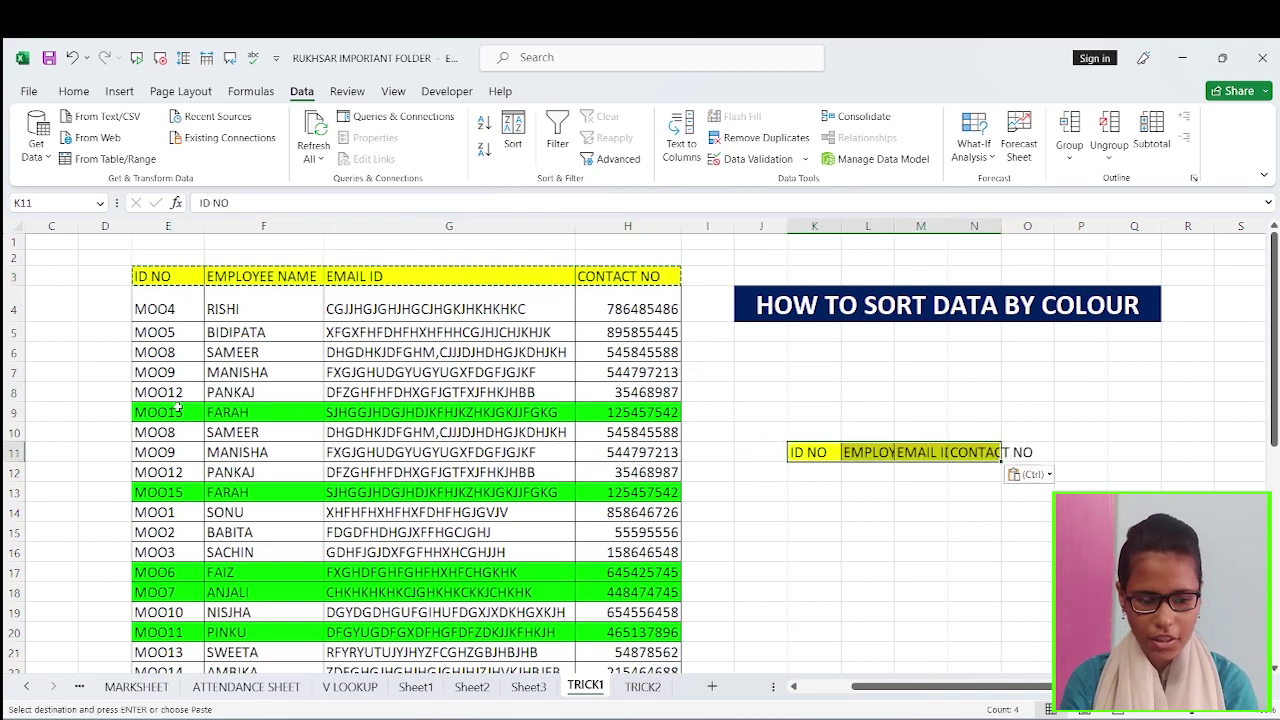
Copy the green rows 9 and 13 into K12 and K13 under the pasted header.
{"action": "left_click_drag", "start_coordinate": [150, 412], "coordinate": [632, 408]}
{"action": "key", "text": "ctrl+c"}
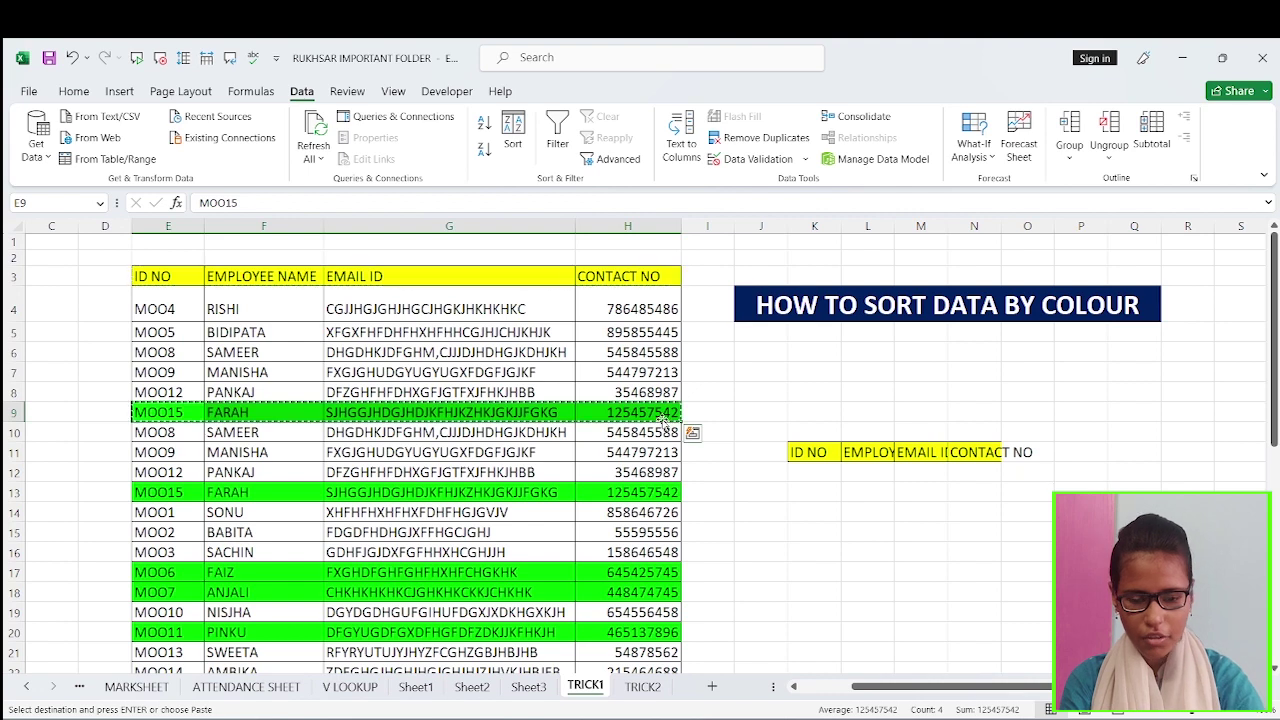
{"action": "left_click", "coordinate": [795, 473]}
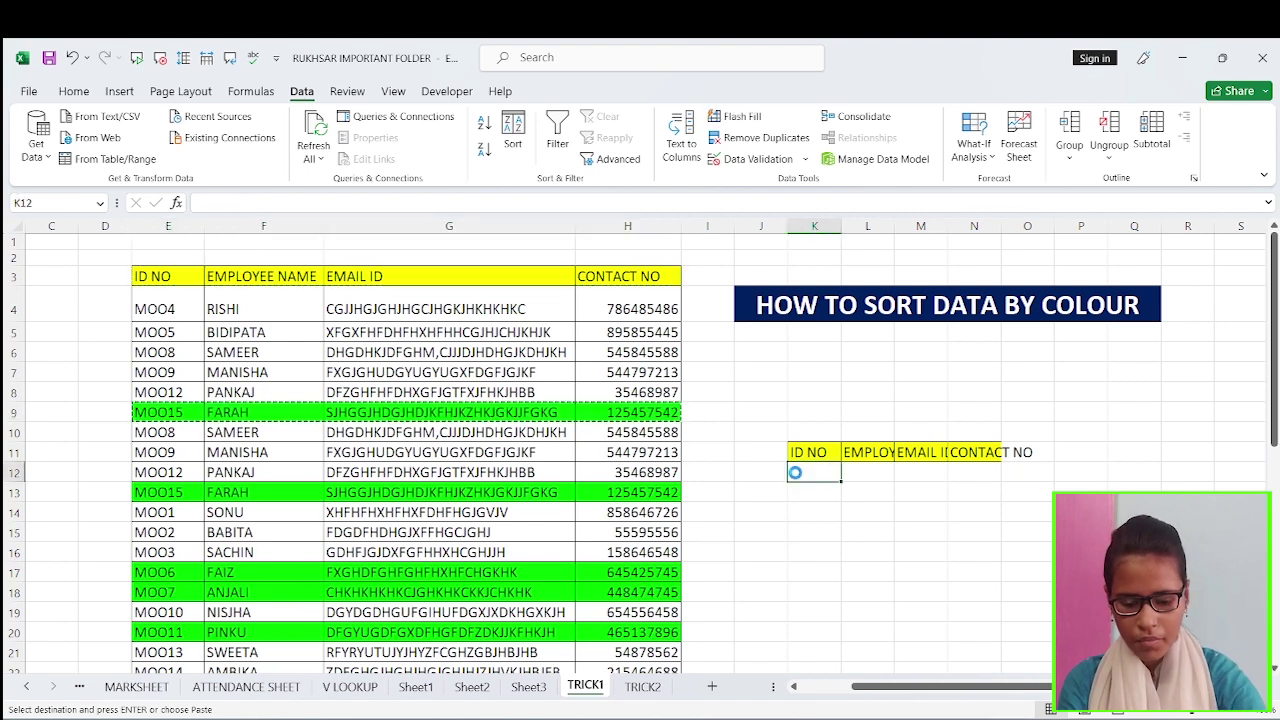
{"action": "key", "text": "ctrl+v"}
{"action": "left_click_drag", "start_coordinate": [162, 492], "coordinate": [641, 491]}
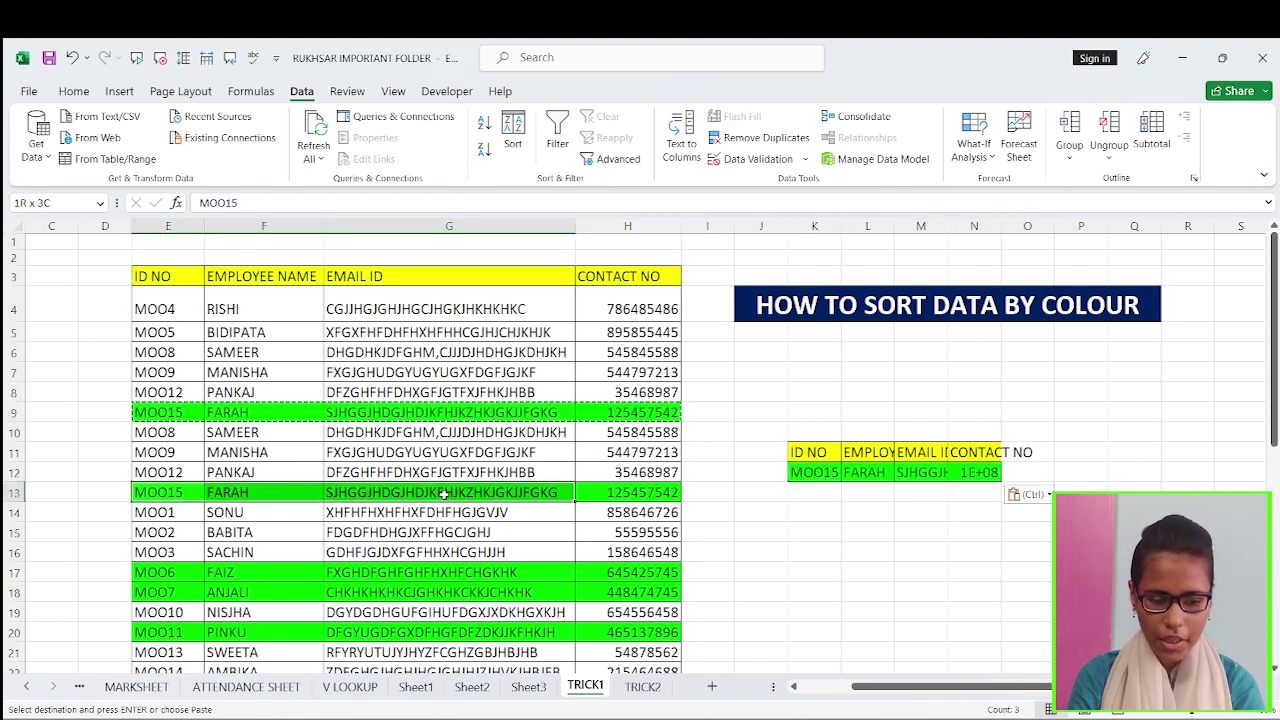
{"action": "key", "text": "ctrl+c"}
{"action": "left_click", "coordinate": [812, 492]}
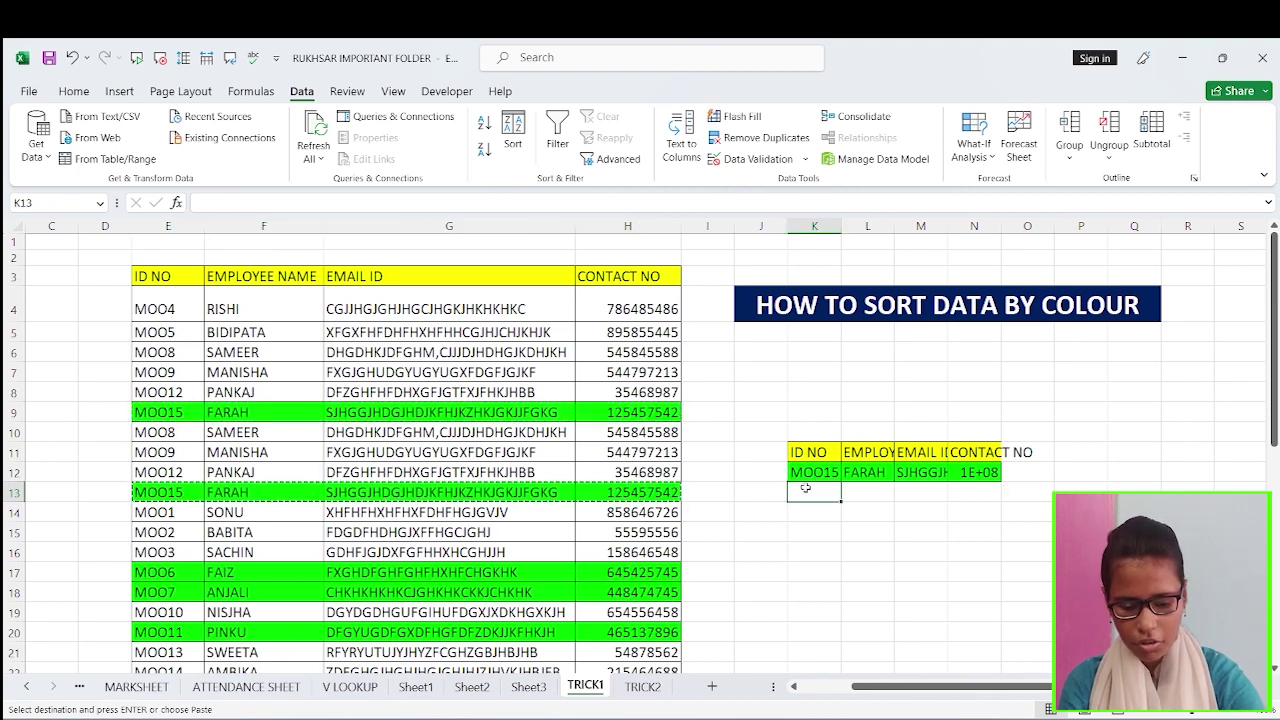
{"action": "key", "text": "ctrl+v"}
{"action": "left_click", "coordinate": [814, 532]}
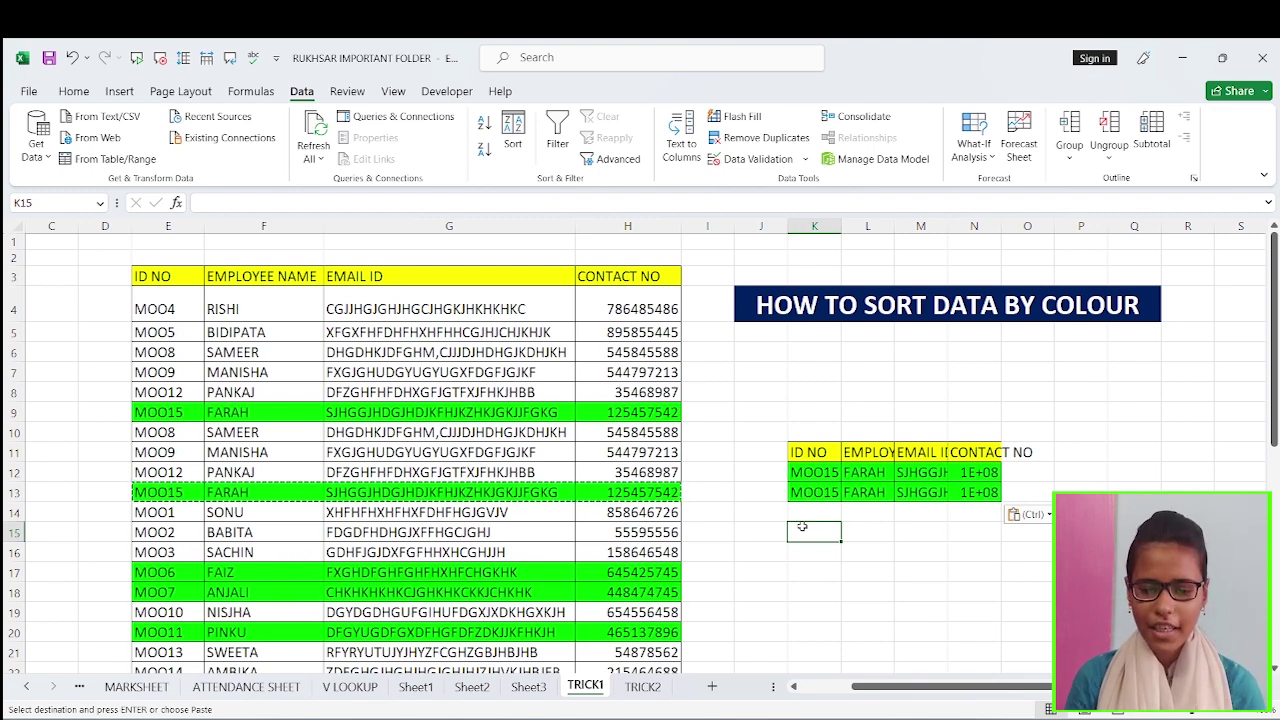
{"action": "scroll", "coordinate": [387, 421], "scroll_direction": "down", "scroll_amount": 2}
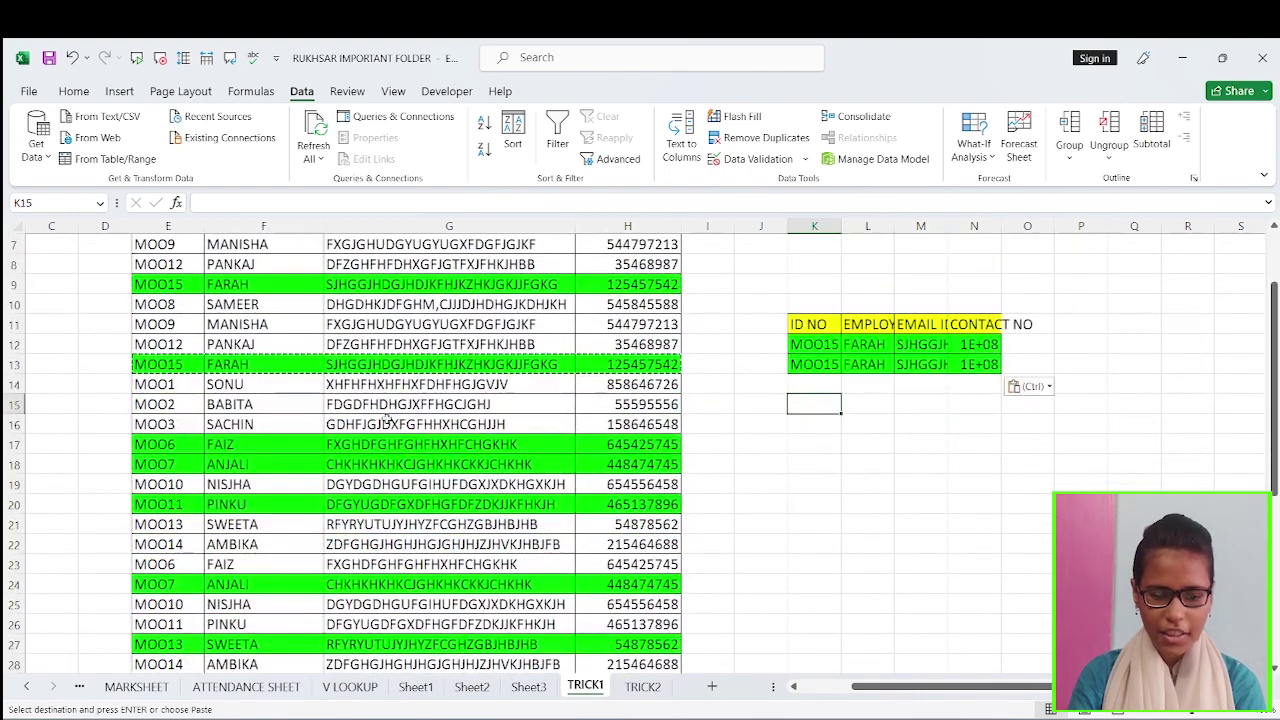
Cancel the pending copy and select the whole employee data block for sorting.
{"action": "key", "text": "Escape"}
{"action": "left_click", "coordinate": [388, 406]}
{"action": "scroll", "coordinate": [400, 402], "scroll_direction": "up", "scroll_amount": 1}
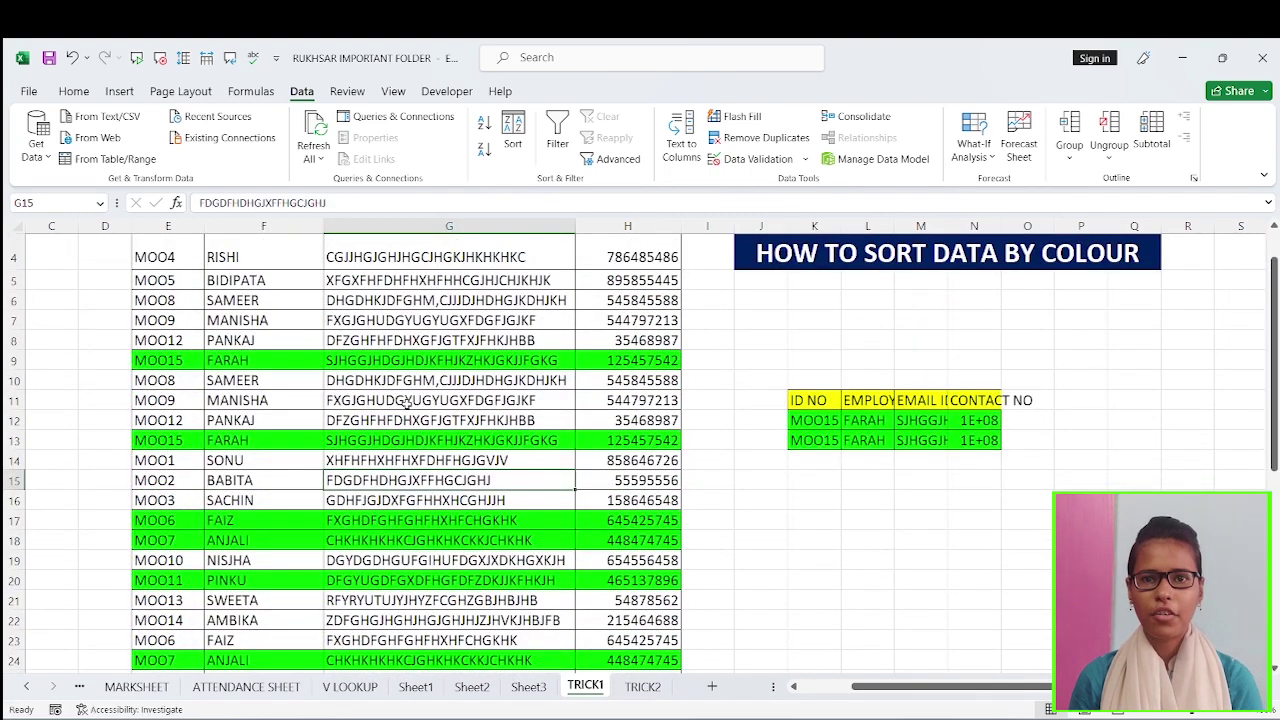
{"action": "key", "text": "ctrl+a"}
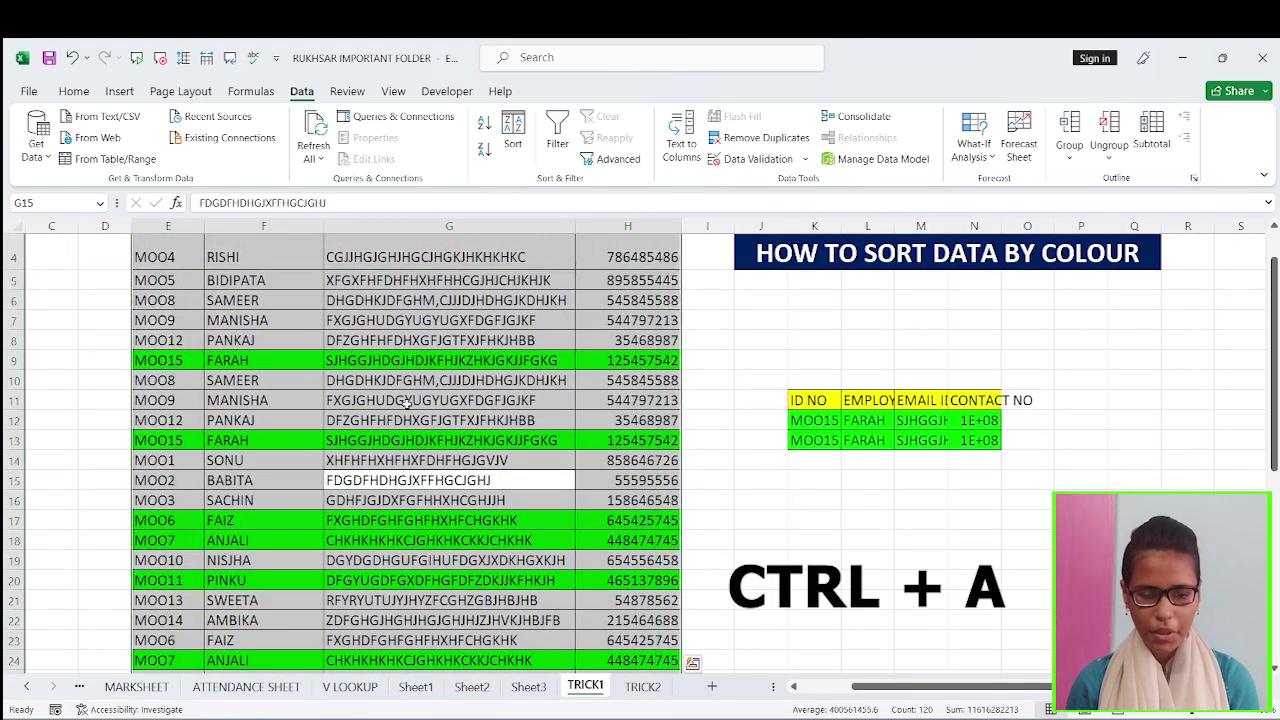
{"action": "scroll", "coordinate": [365, 446], "scroll_direction": "up", "scroll_amount": 1}
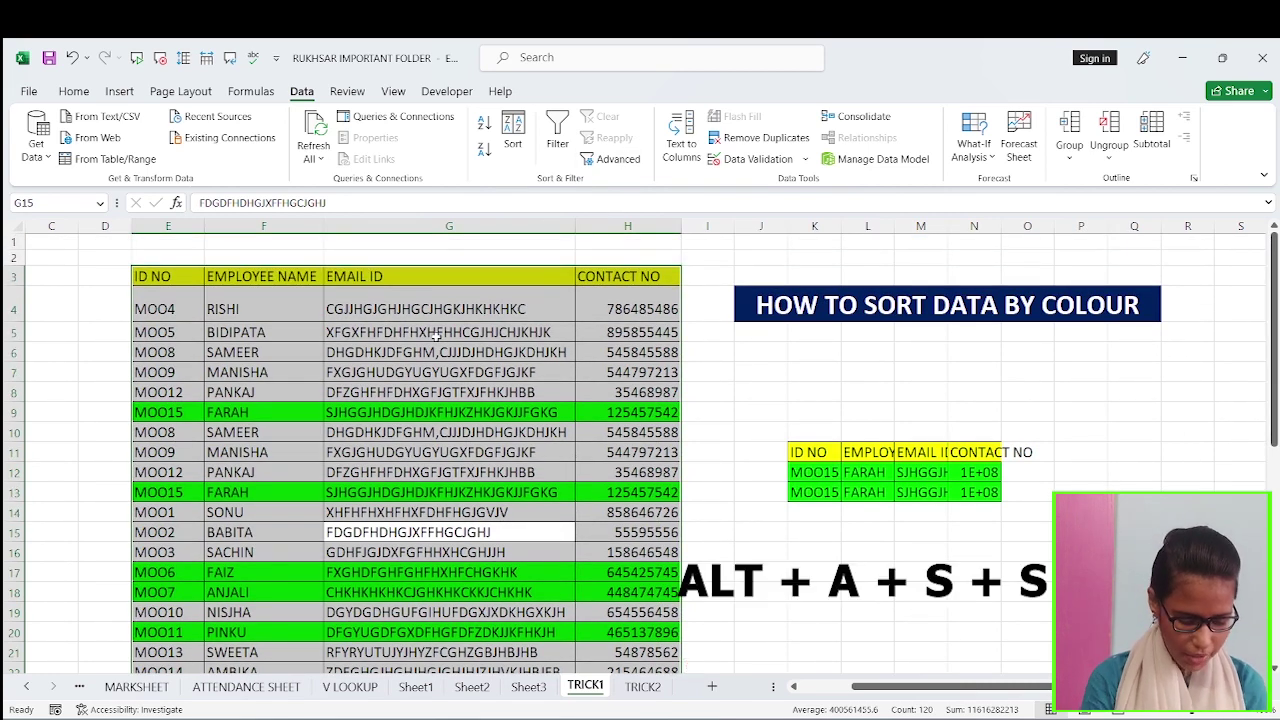
{"action": "key", "text": "alt+a"}
{"action": "key", "text": "s"}
{"action": "key", "text": "s"}
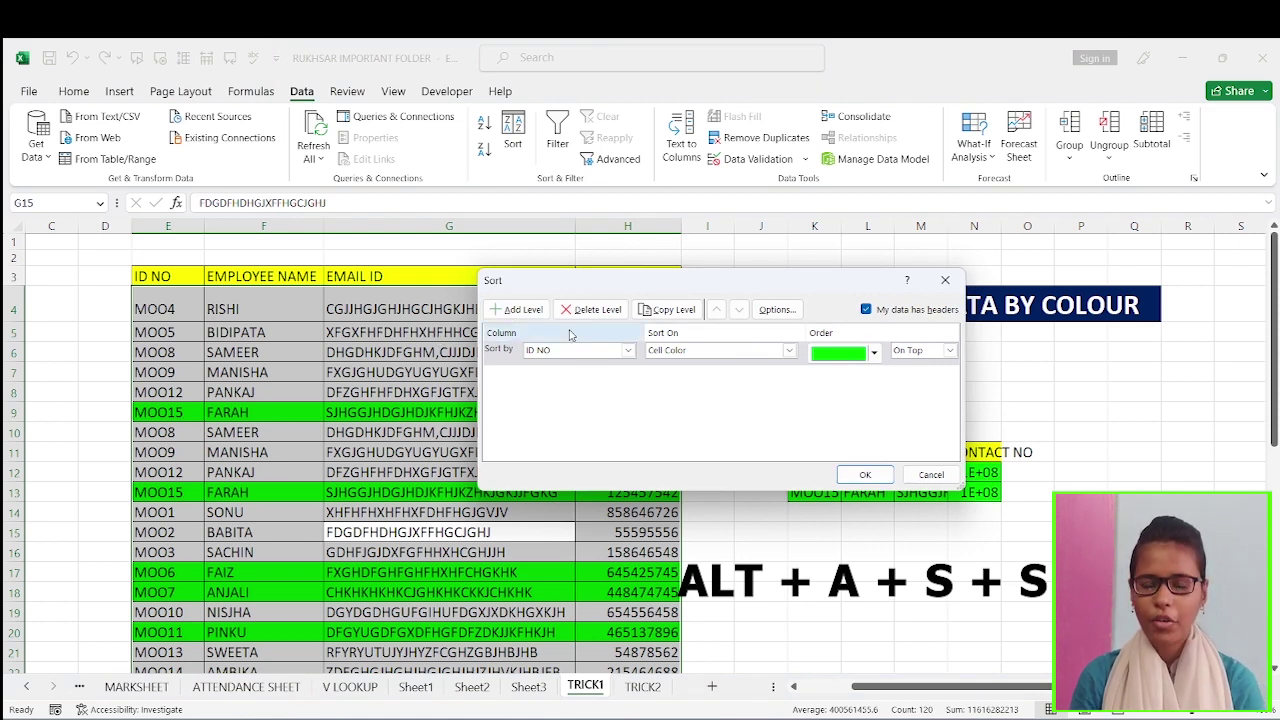
Sort by ID NO on cell colour with green rows placed on top.
{"action": "left_click", "coordinate": [629, 351]}
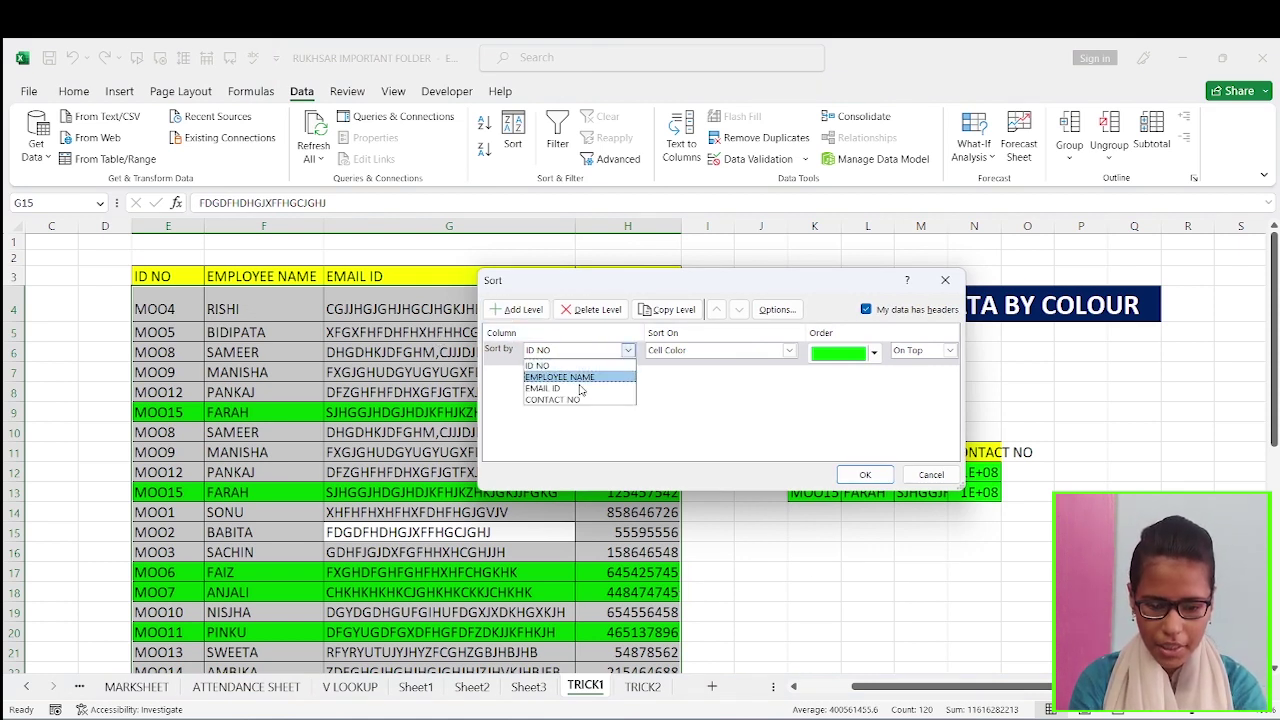
{"action": "left_click", "coordinate": [706, 366]}
{"action": "left_click", "coordinate": [790, 352]}
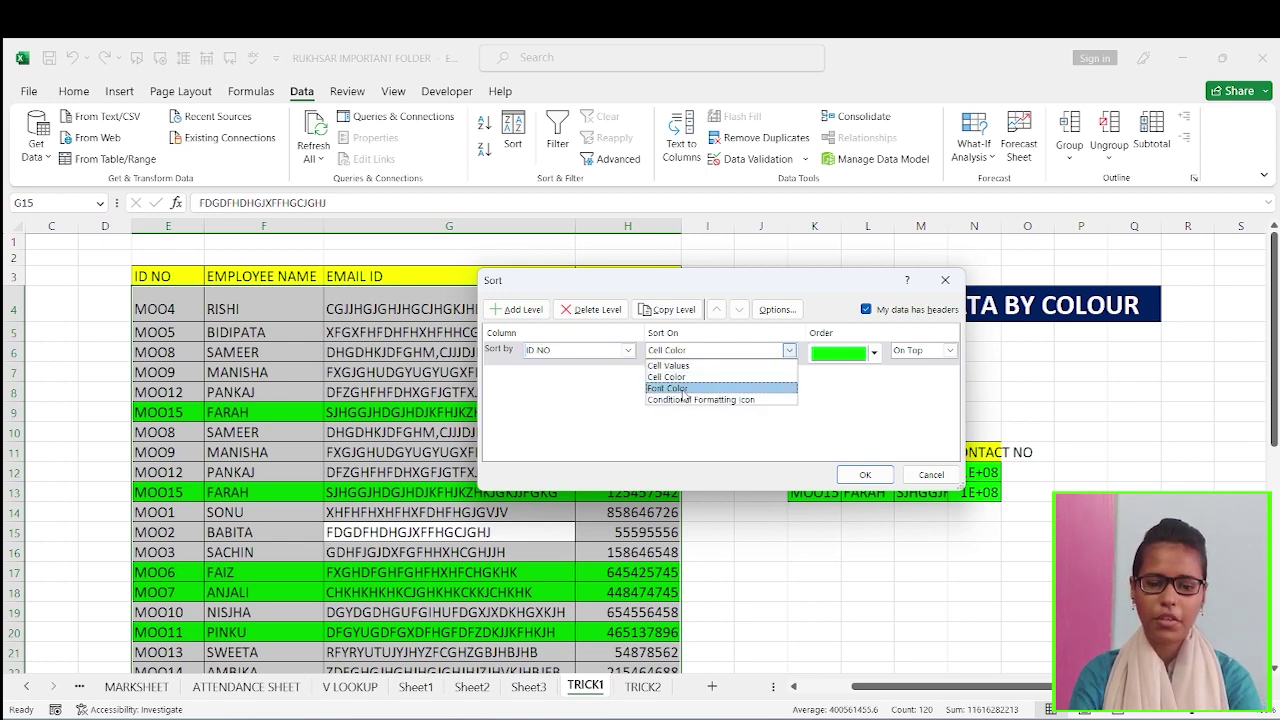
{"action": "left_click", "coordinate": [689, 378]}
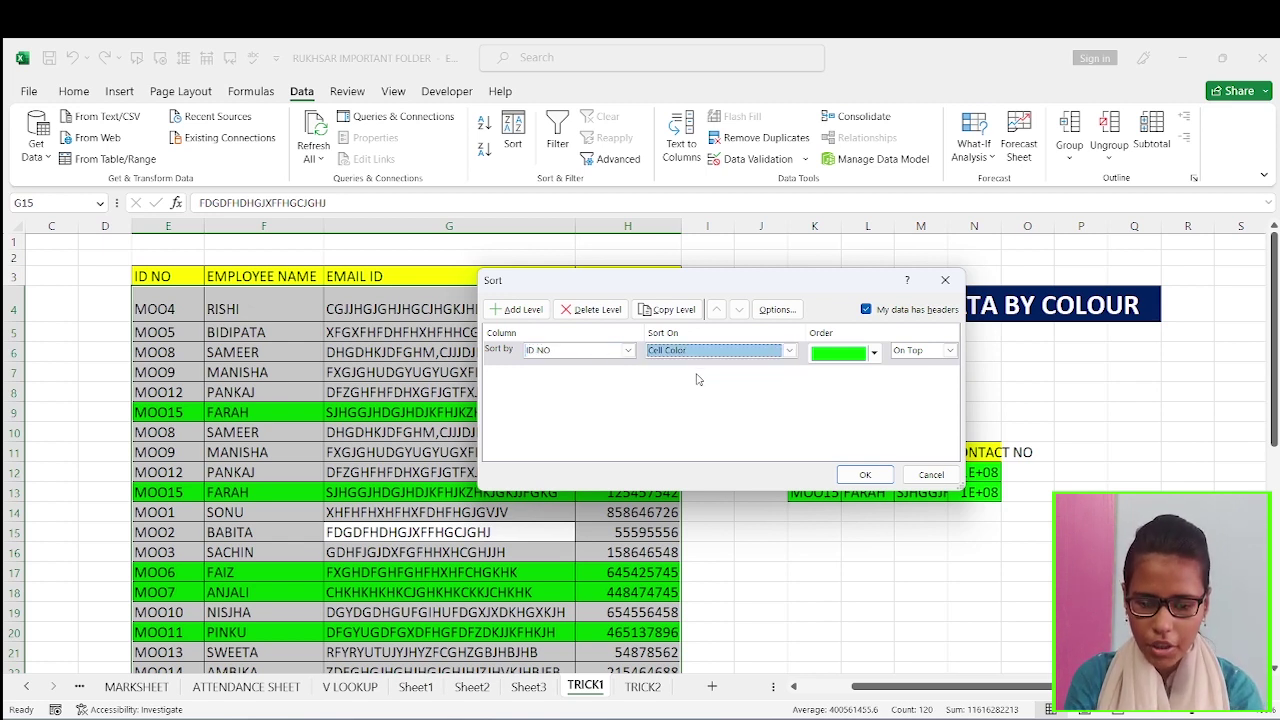
{"action": "left_click", "coordinate": [874, 353]}
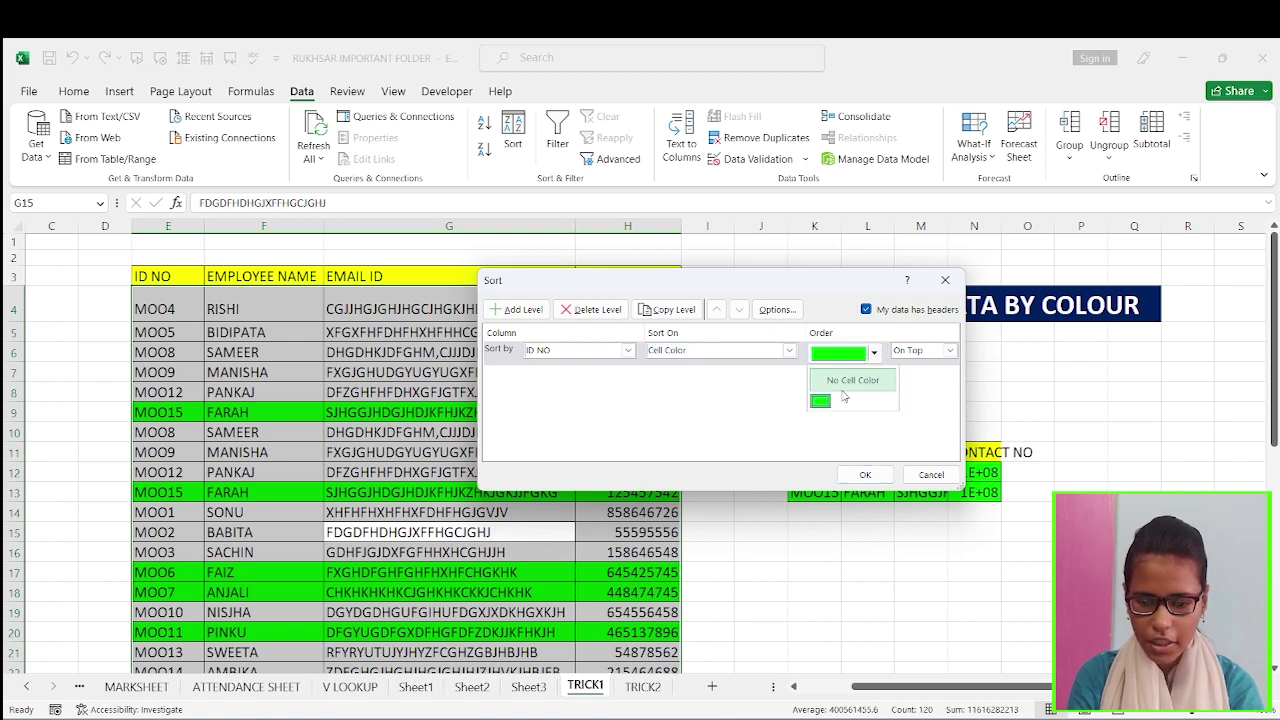
{"action": "left_click", "coordinate": [822, 401]}
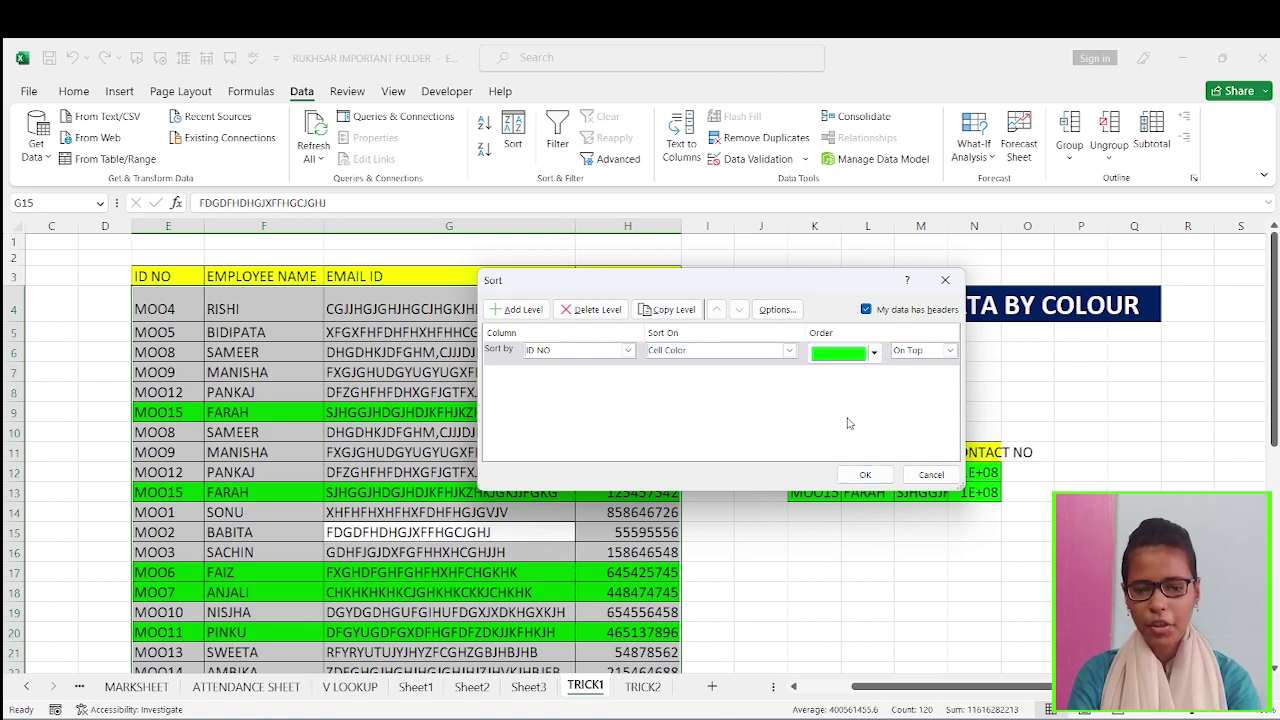
{"action": "left_click", "coordinate": [949, 351]}
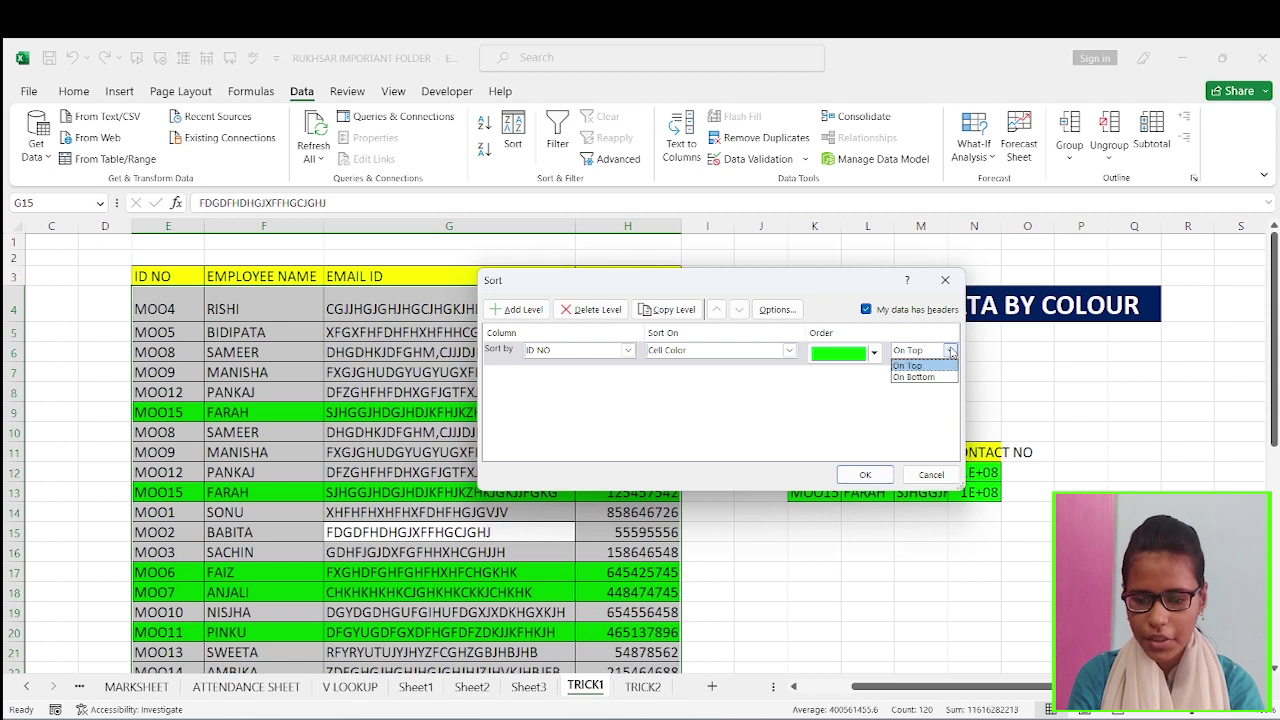
{"action": "left_click", "coordinate": [917, 366]}
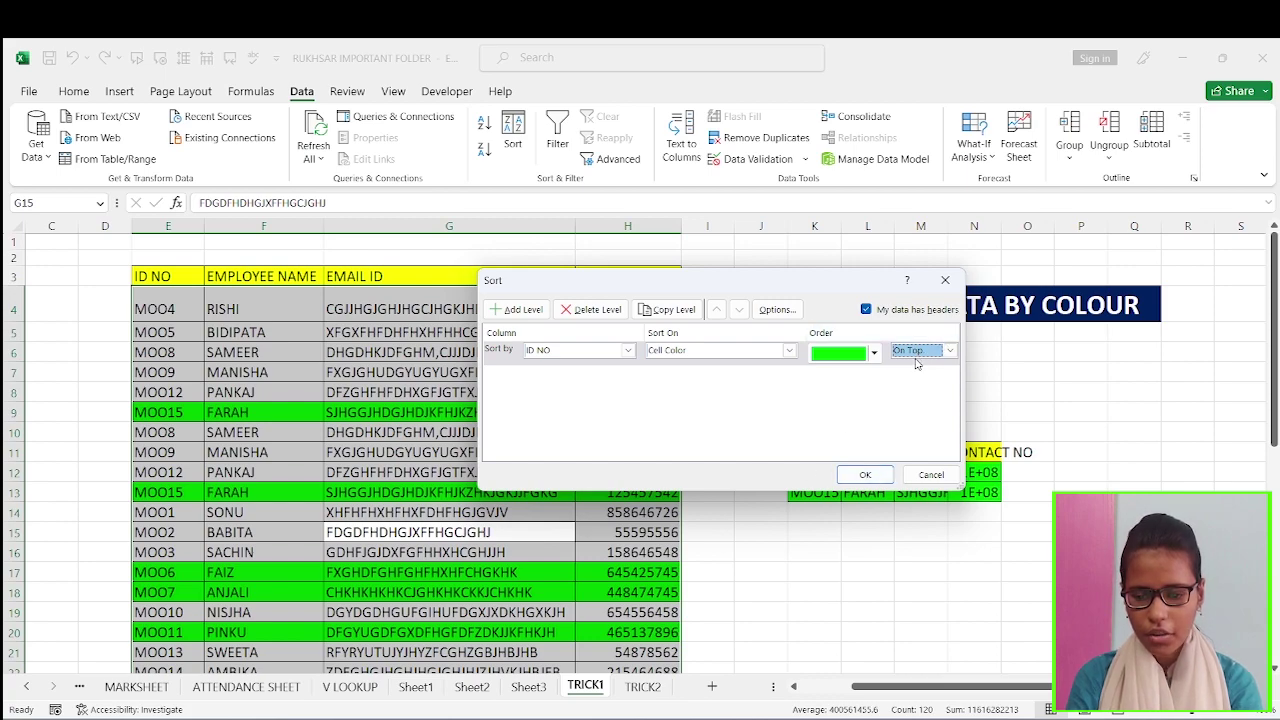
{"action": "left_click", "coordinate": [862, 474]}
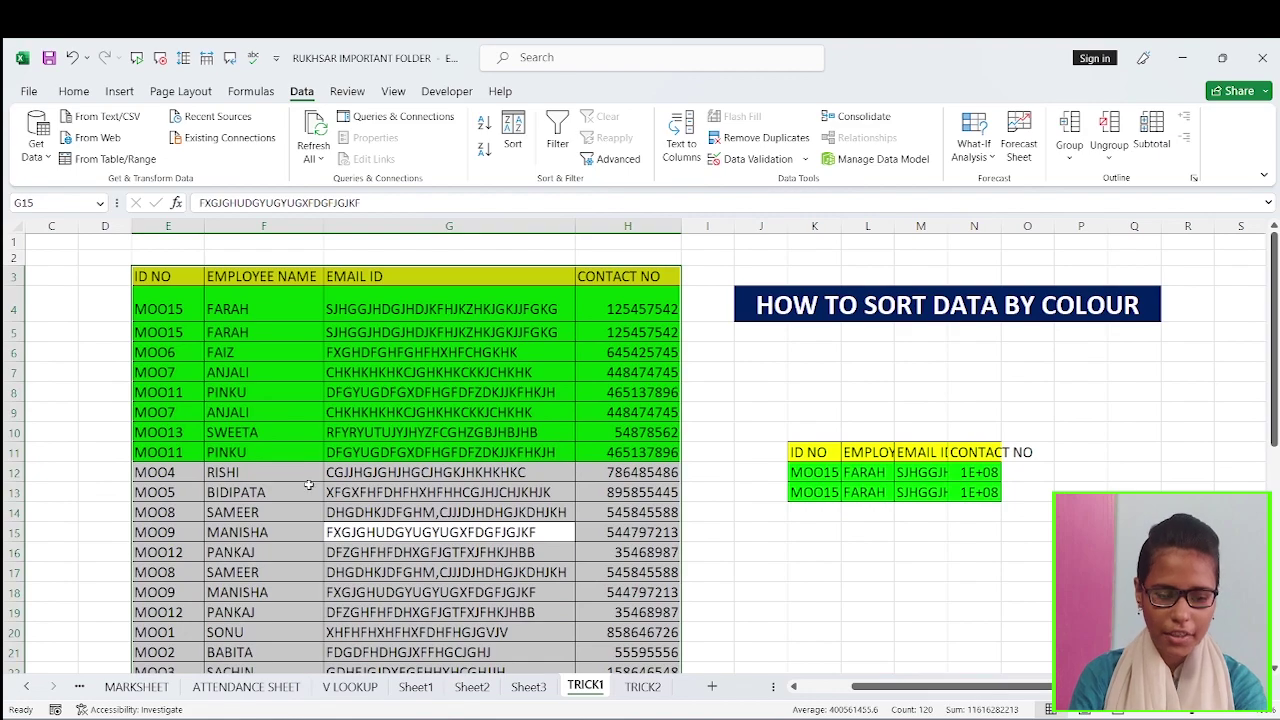
{"action": "left_click", "coordinate": [823, 578]}
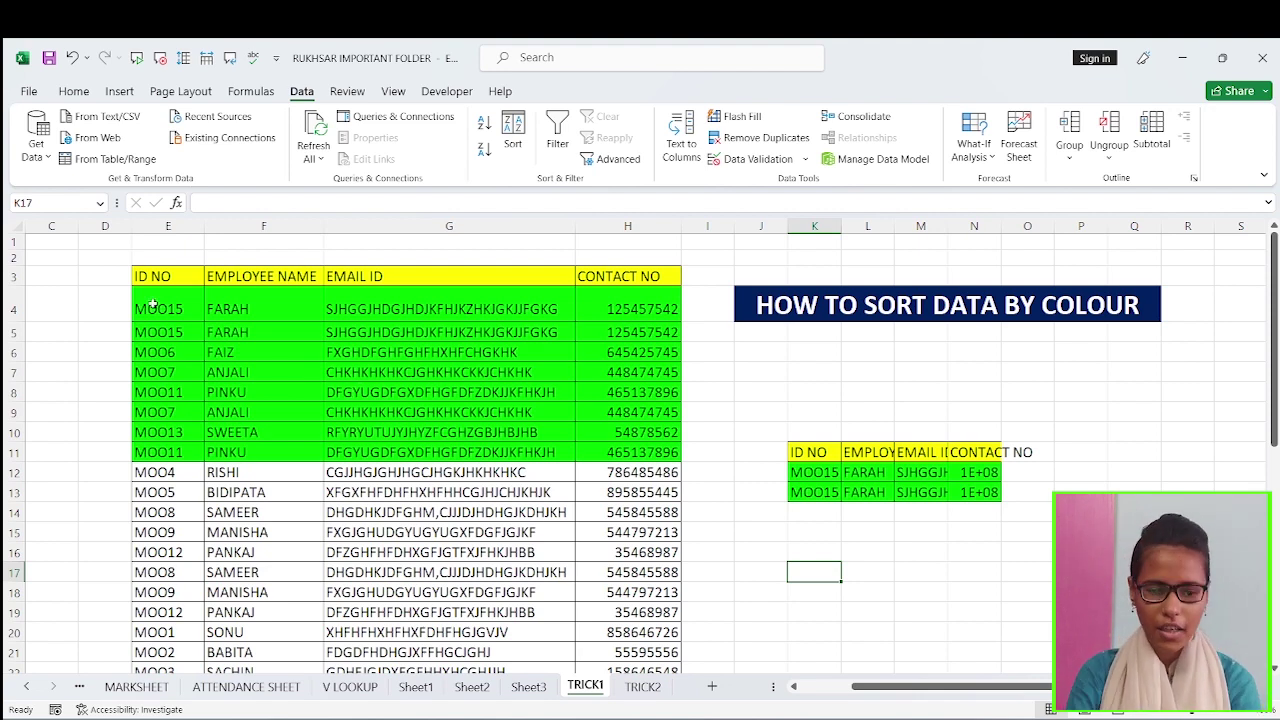
{"action": "left_click_drag", "start_coordinate": [152, 303], "coordinate": [560, 372]}
{"action": "left_click", "coordinate": [376, 416]}
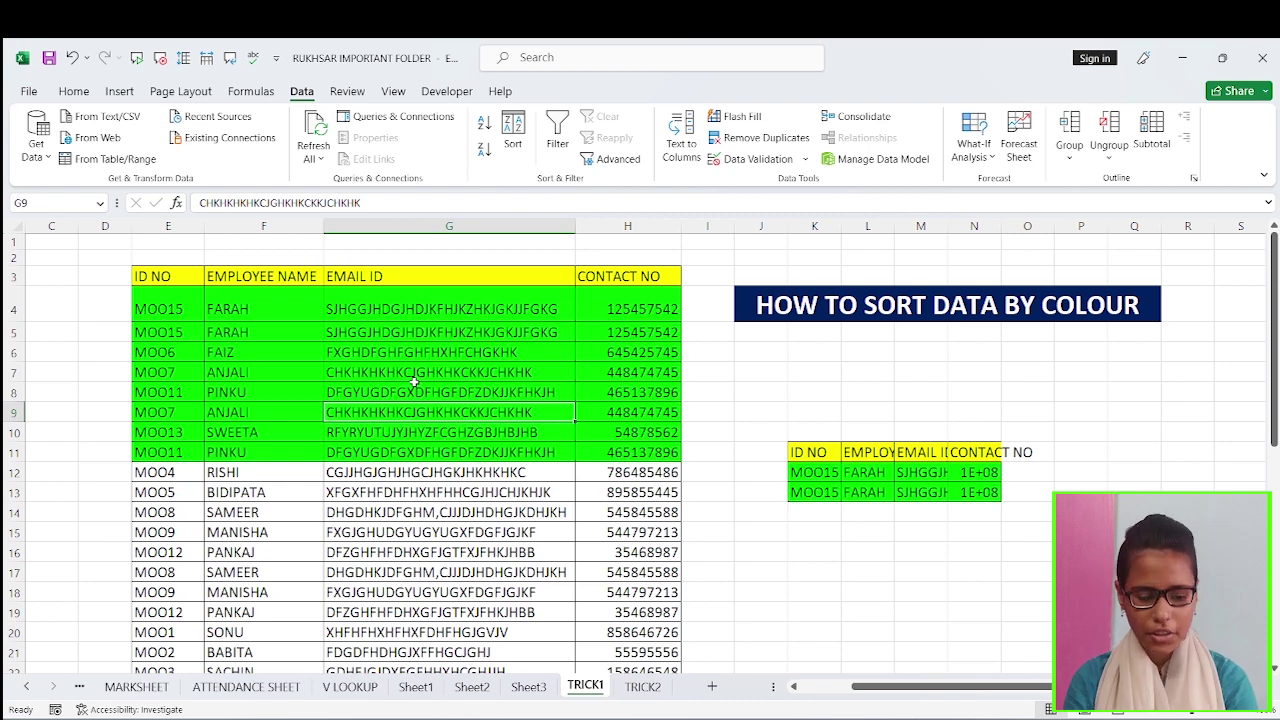
{"action": "key", "text": "ctrl+a"}
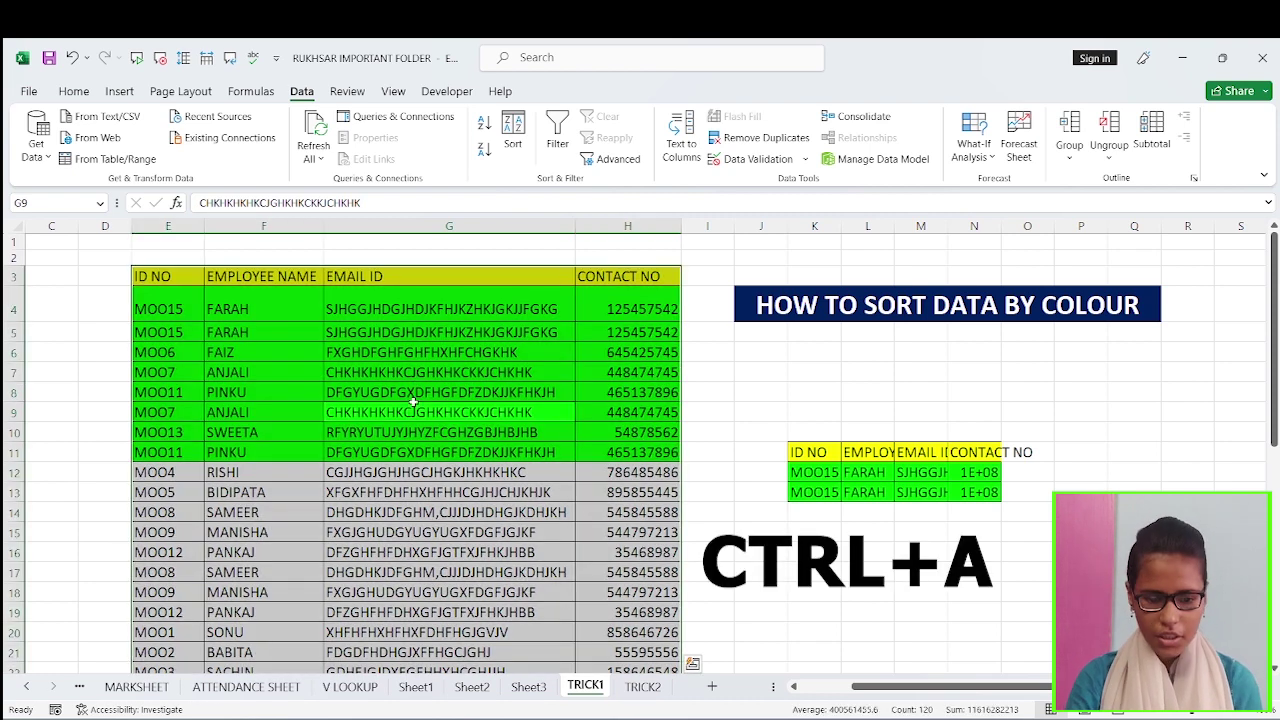
Re-sort the table by ID NO cell colour with green rows placed on bottom.
{"action": "key", "text": "alt+a"}
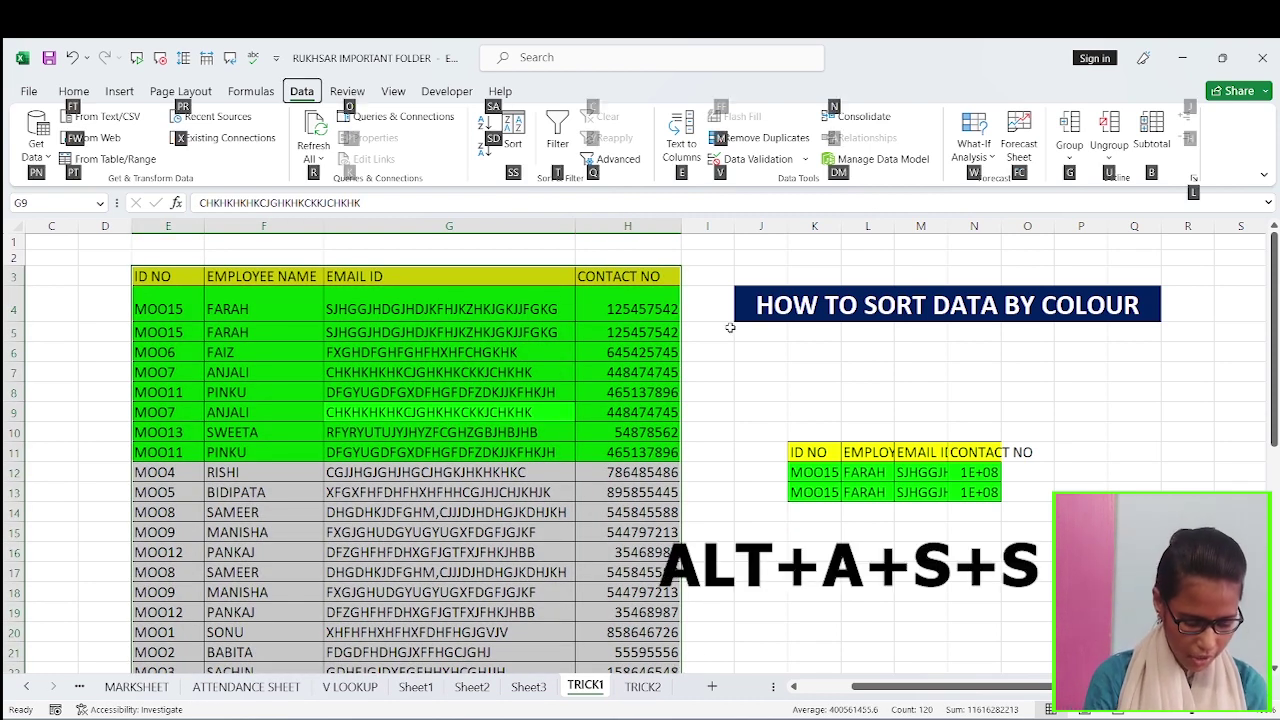
{"action": "key", "text": "s"}
{"action": "key", "text": "s"}
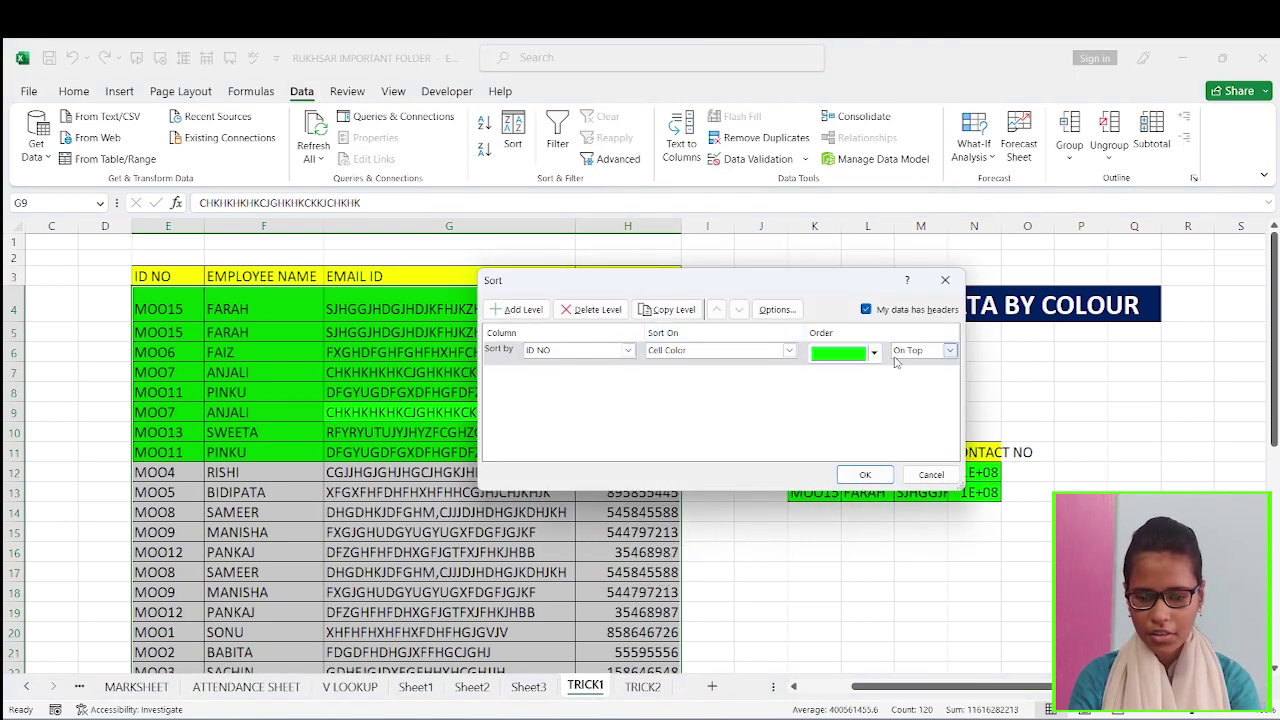
{"action": "left_click", "coordinate": [948, 351]}
{"action": "left_click", "coordinate": [920, 380]}
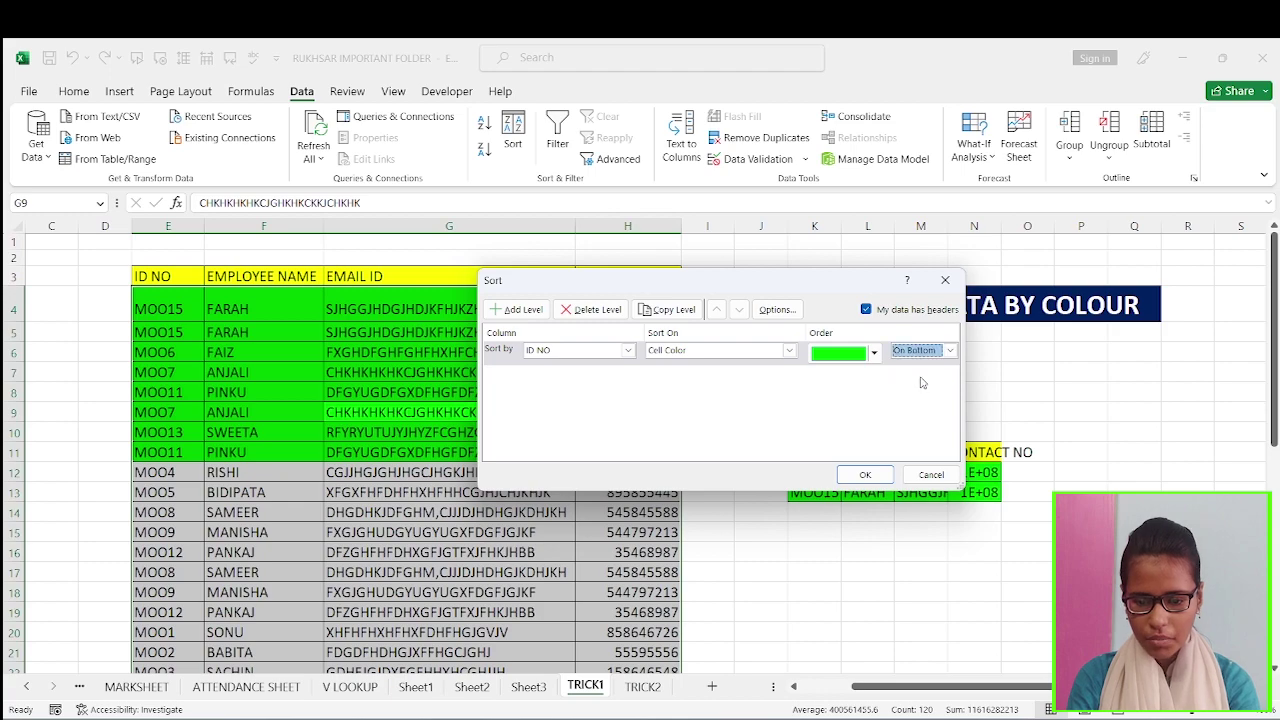
{"action": "left_click", "coordinate": [865, 474]}
Scroll through the sorted table and deselect it to check the green rows moved down.
{"action": "scroll", "coordinate": [285, 345], "scroll_direction": "down", "scroll_amount": 1}
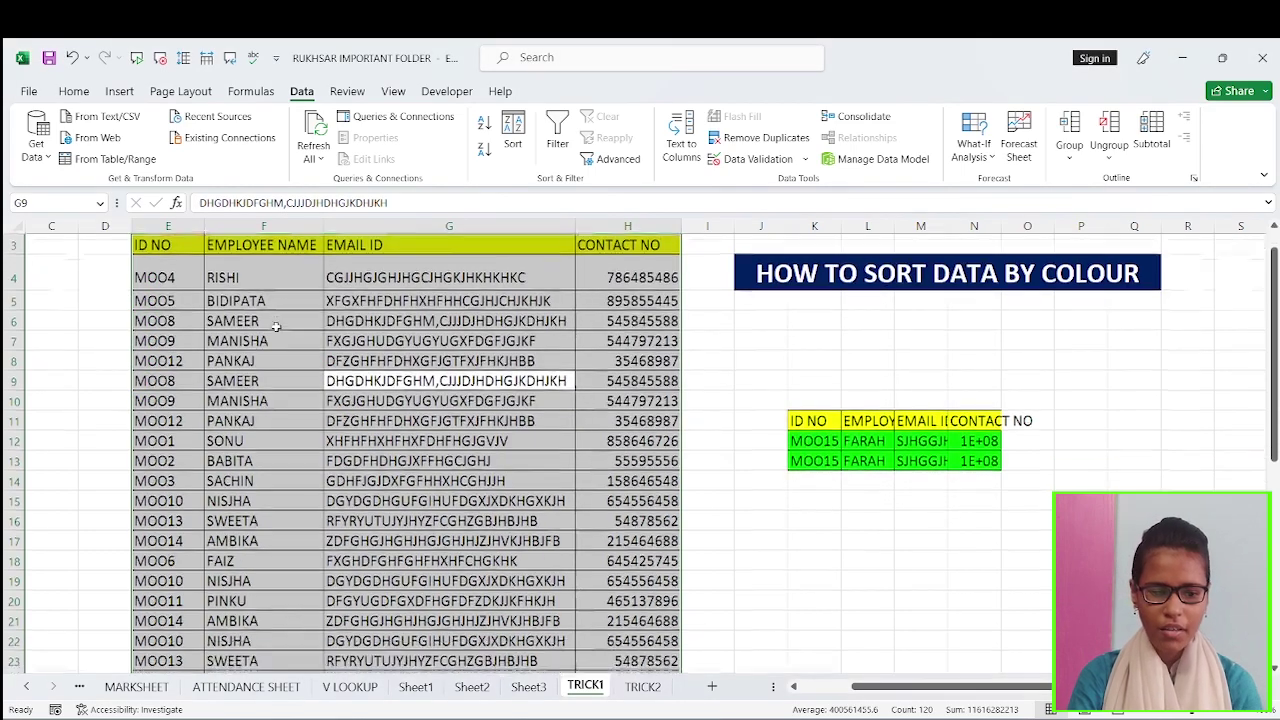
{"action": "scroll", "coordinate": [285, 345], "scroll_direction": "down", "scroll_amount": 4}
{"action": "scroll", "coordinate": [291, 348], "scroll_direction": "up", "scroll_amount": 1}
{"action": "scroll", "coordinate": [291, 348], "scroll_direction": "down", "scroll_amount": 1}
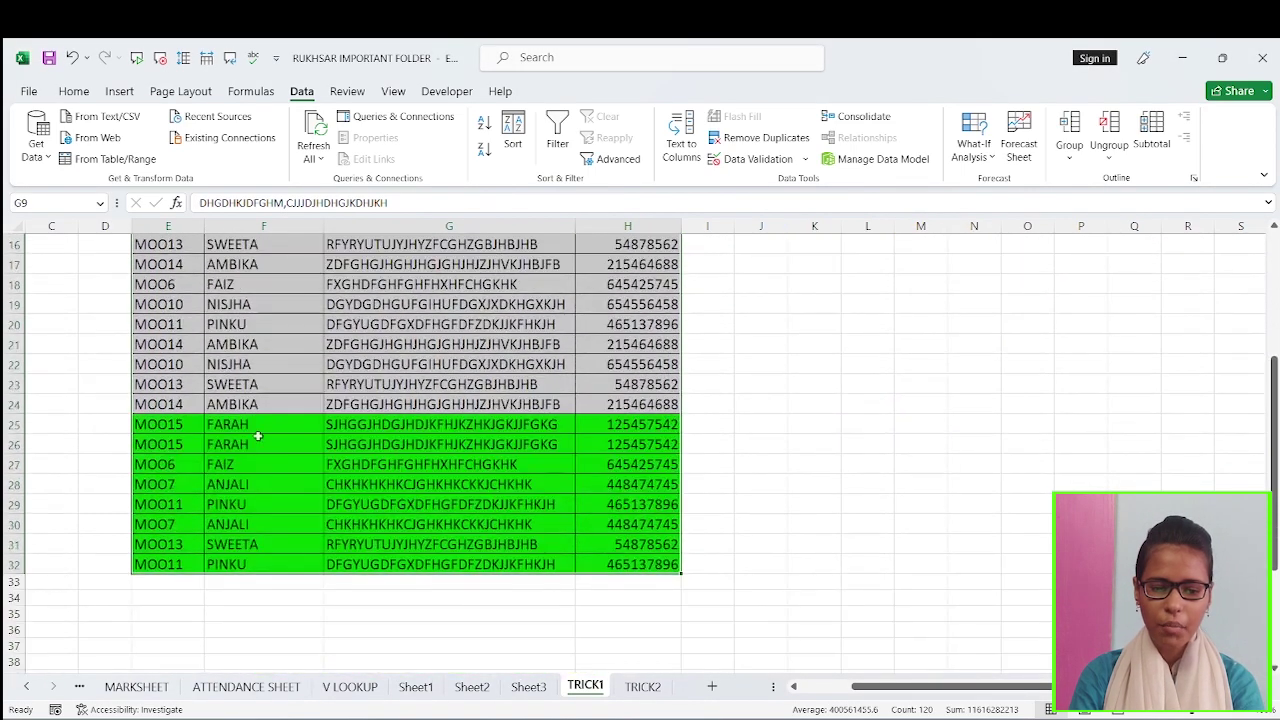
{"action": "scroll", "coordinate": [287, 410], "scroll_direction": "up", "scroll_amount": 3}
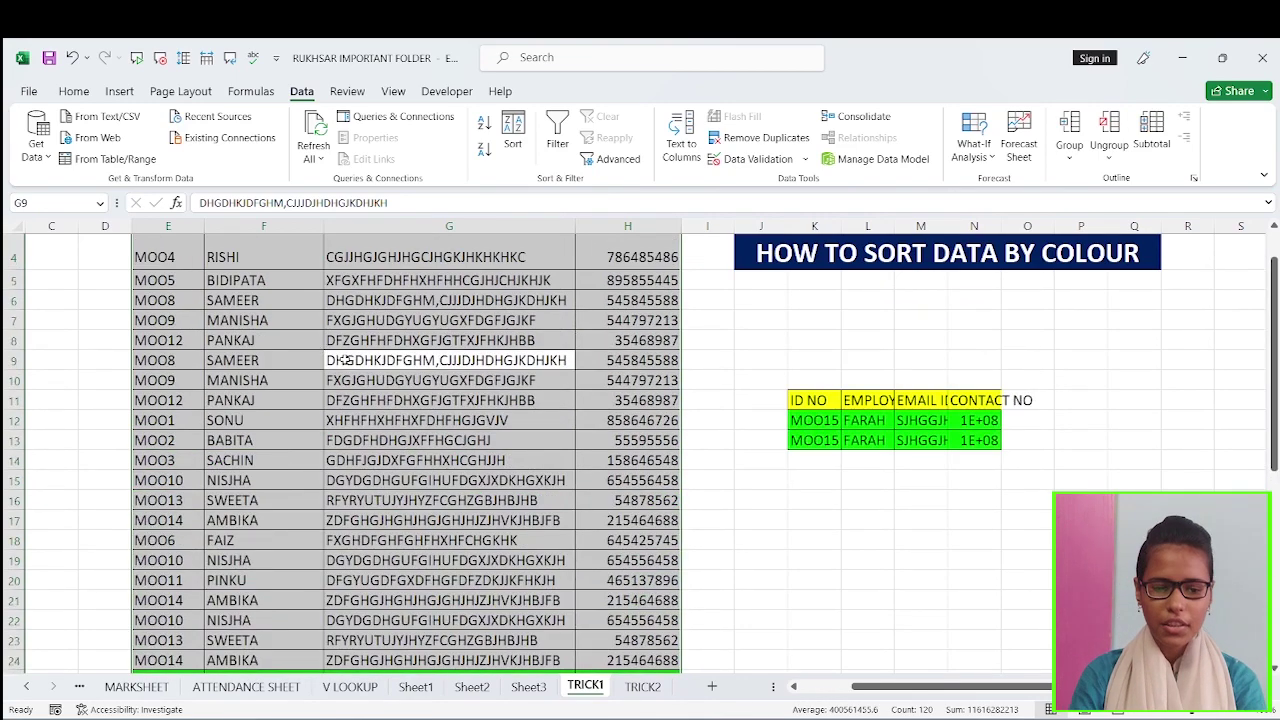
{"action": "scroll", "coordinate": [341, 360], "scroll_direction": "up", "scroll_amount": 1}
{"action": "left_click", "coordinate": [775, 555]}
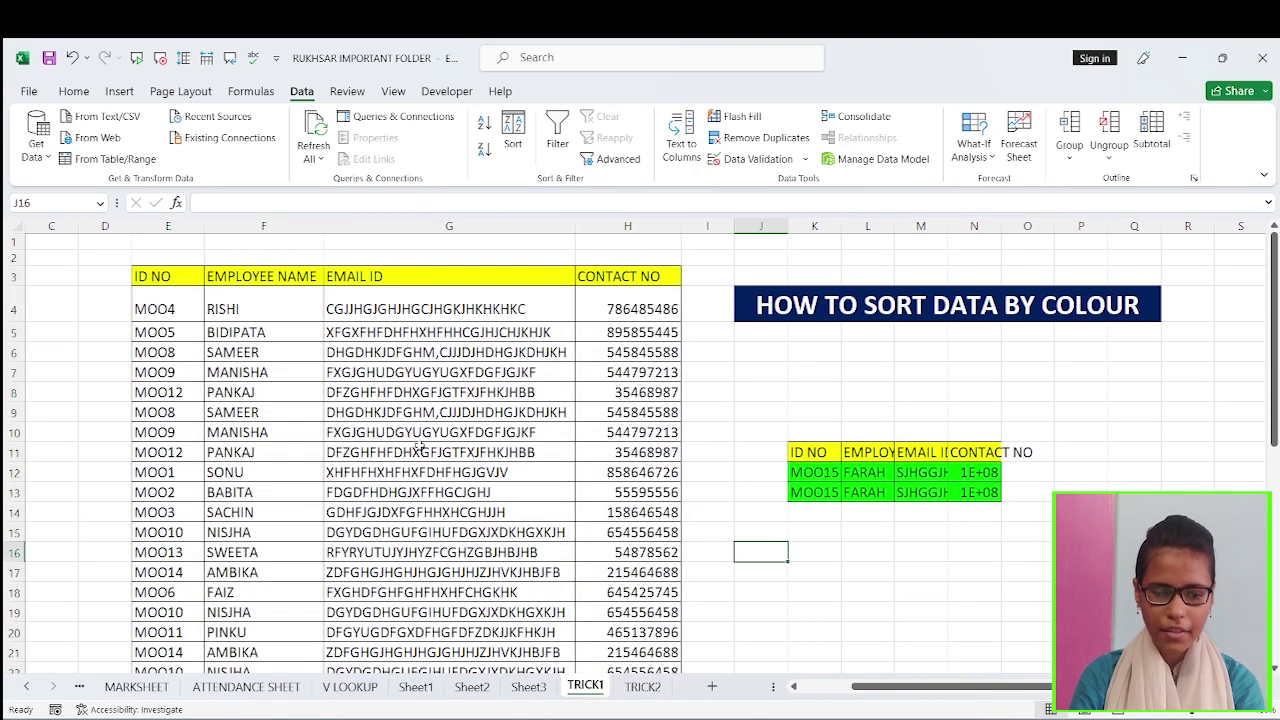
{"action": "scroll", "coordinate": [420, 447], "scroll_direction": "down", "scroll_amount": 4}
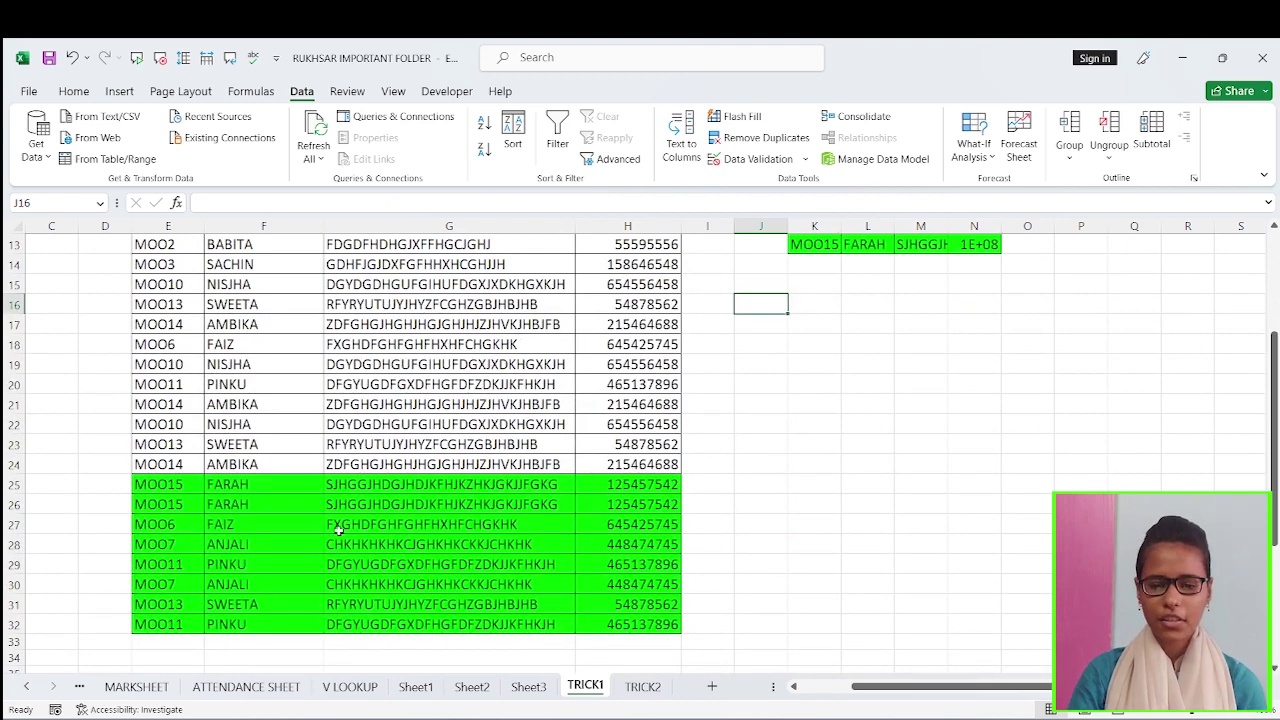
{"action": "scroll", "coordinate": [446, 430], "scroll_direction": "up", "scroll_amount": 3}
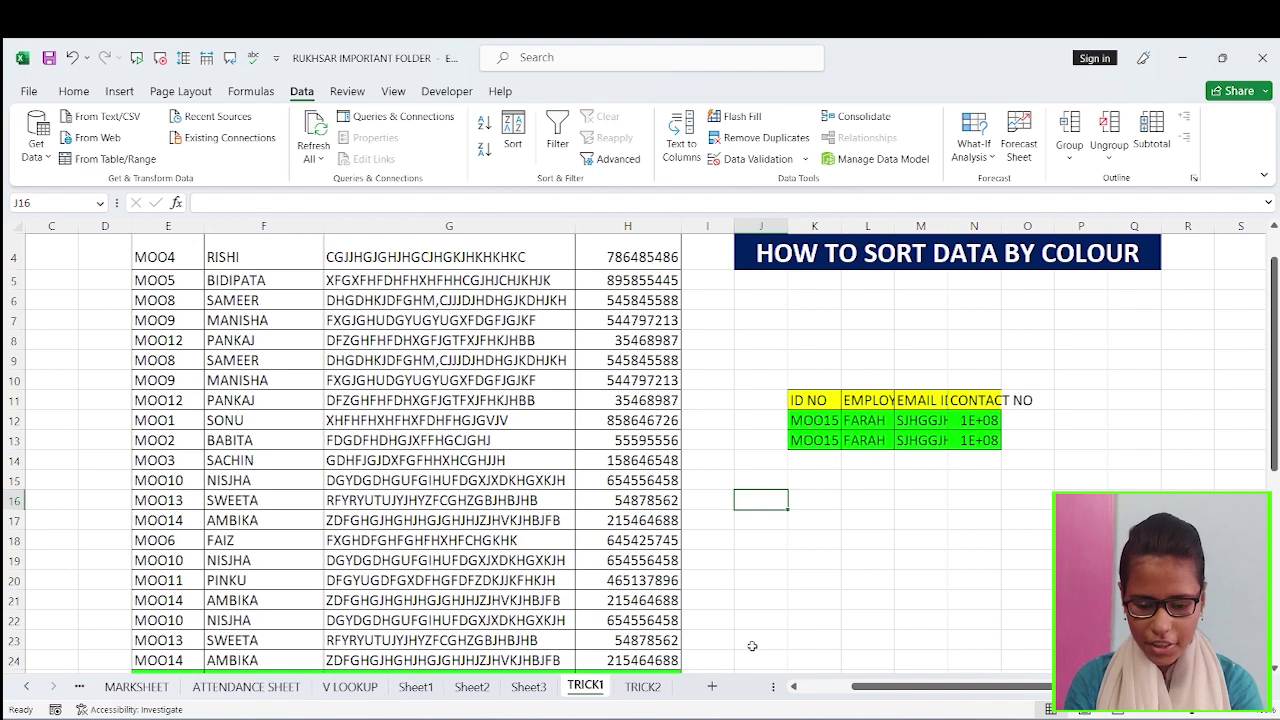
On the TRICK2 sheet, select the first full name in C5 and start editing D5.
{"action": "left_click", "coordinate": [643, 686]}
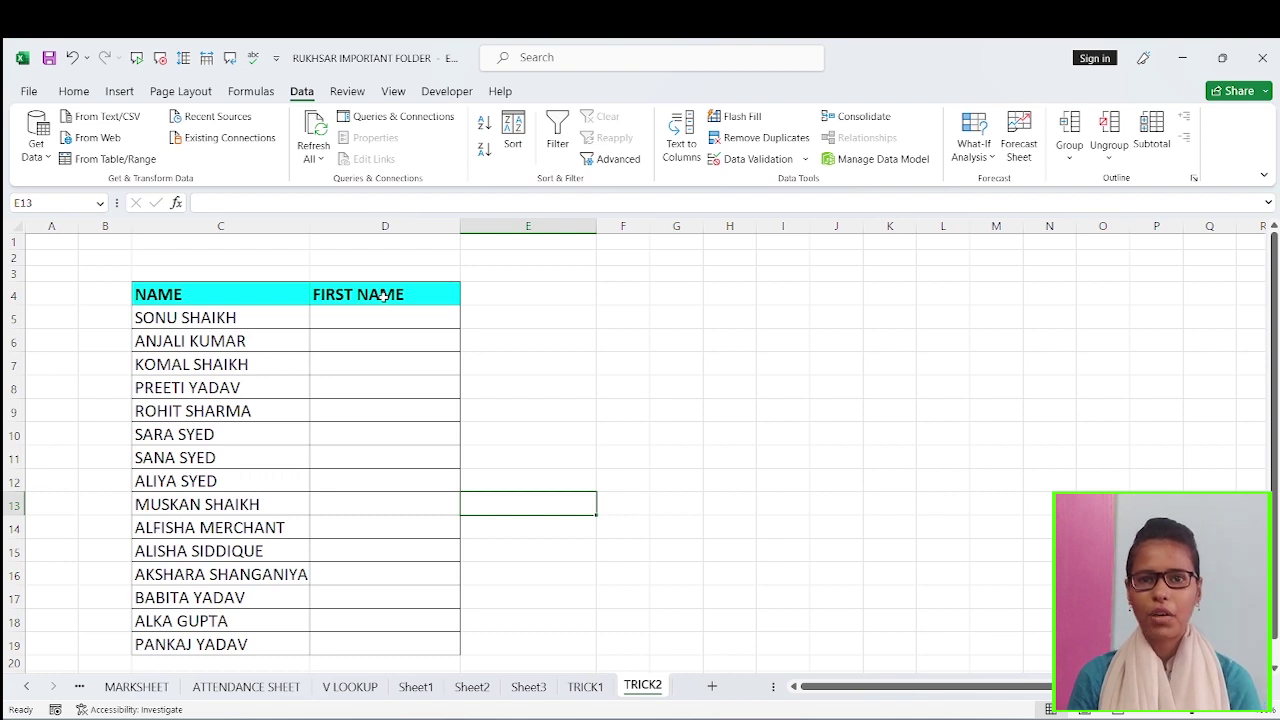
{"action": "left_click", "coordinate": [236, 318]}
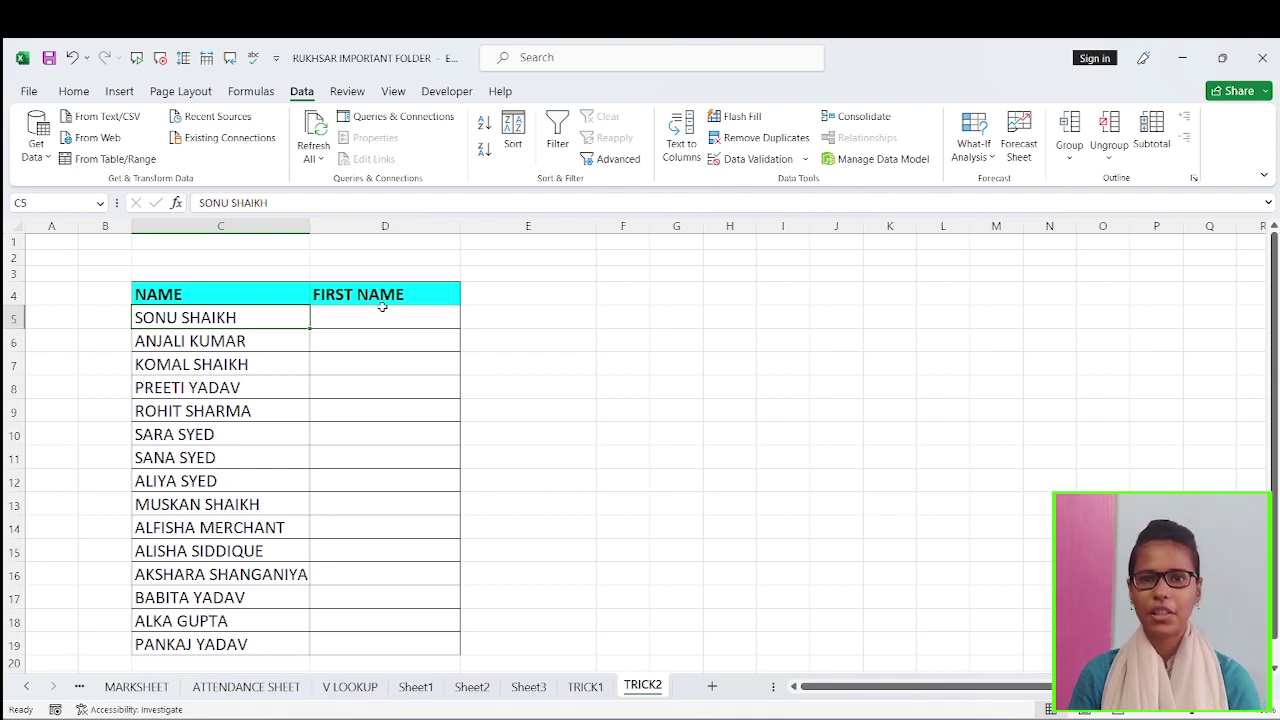
{"action": "double_click", "coordinate": [409, 316]}
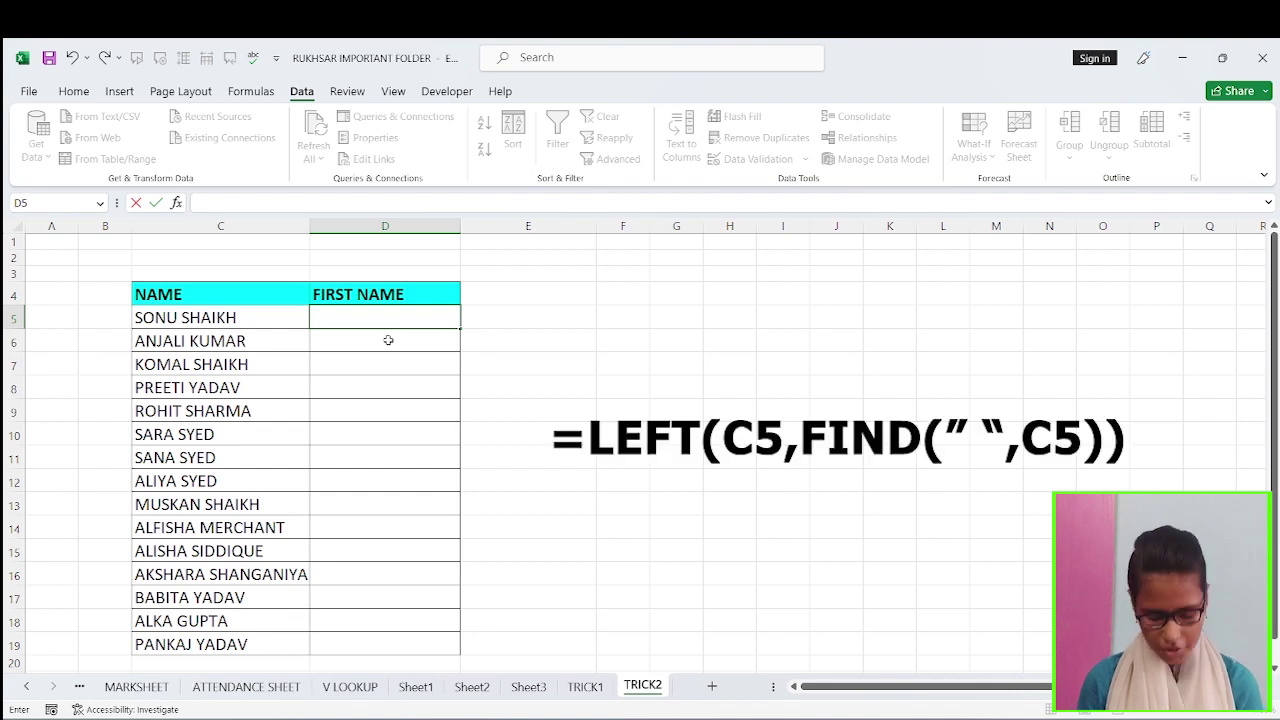
Enter =LEFT(C5,FIND(" ",C5)) in D5 to take C5's text up to the first space.
{"action": "type", "text": "="}
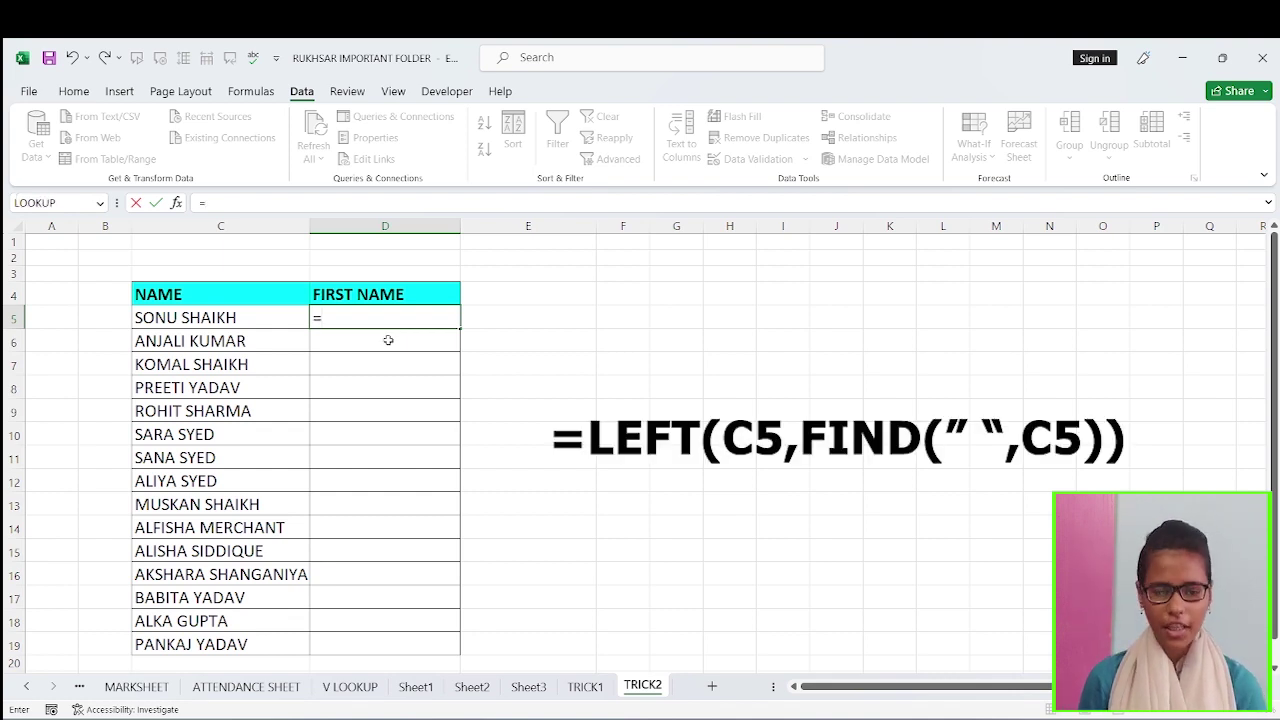
{"action": "type", "text": "LEFT"}
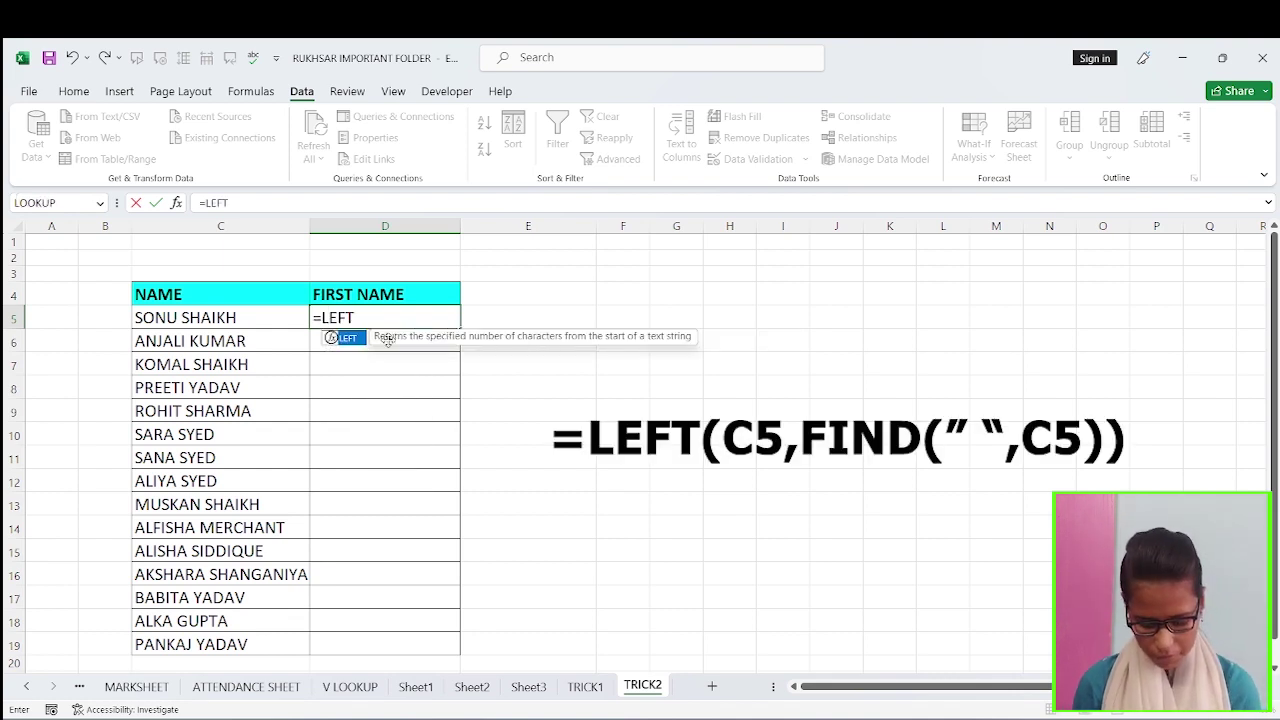
{"action": "type", "text": "("}
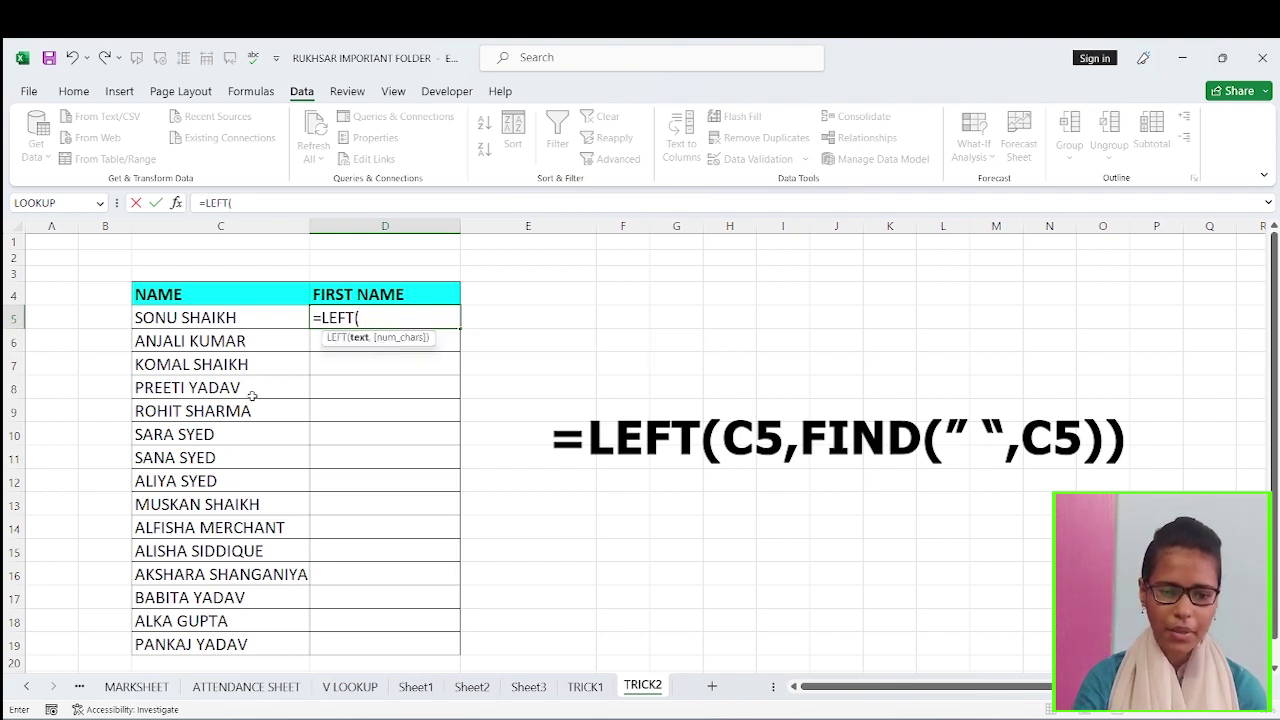
{"action": "left_click", "coordinate": [208, 322]}
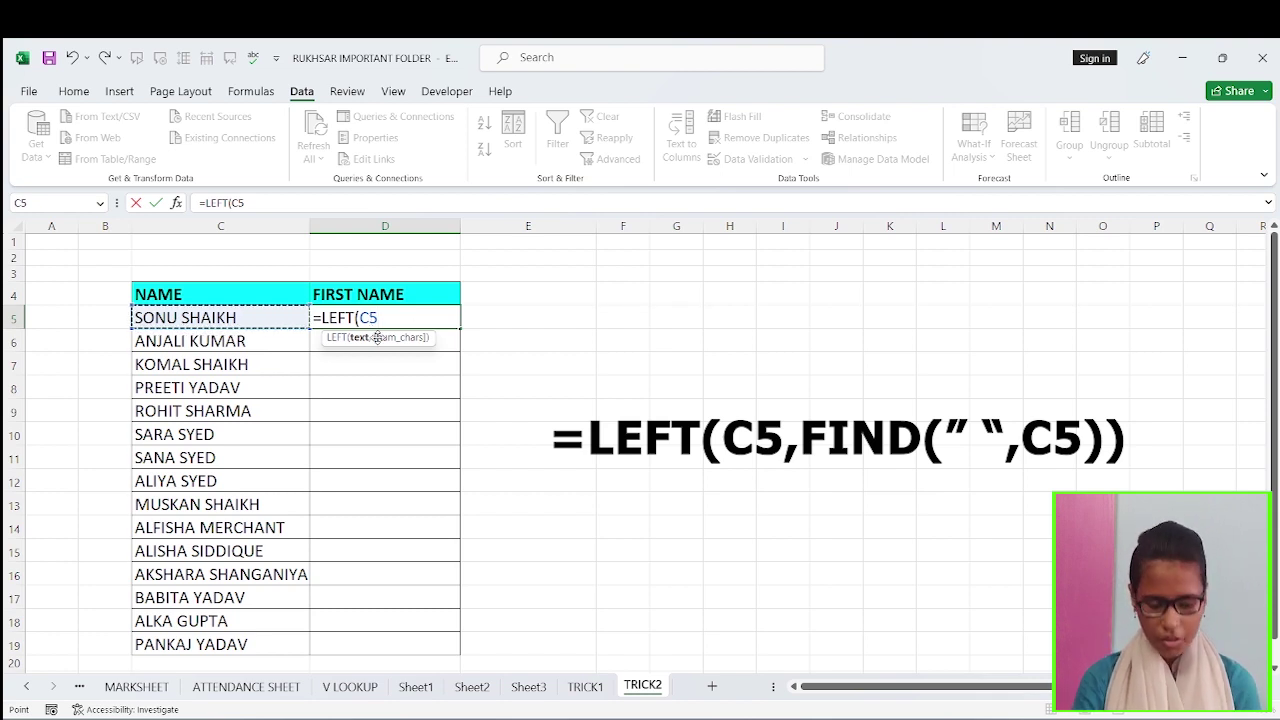
{"action": "type", "text": ","}
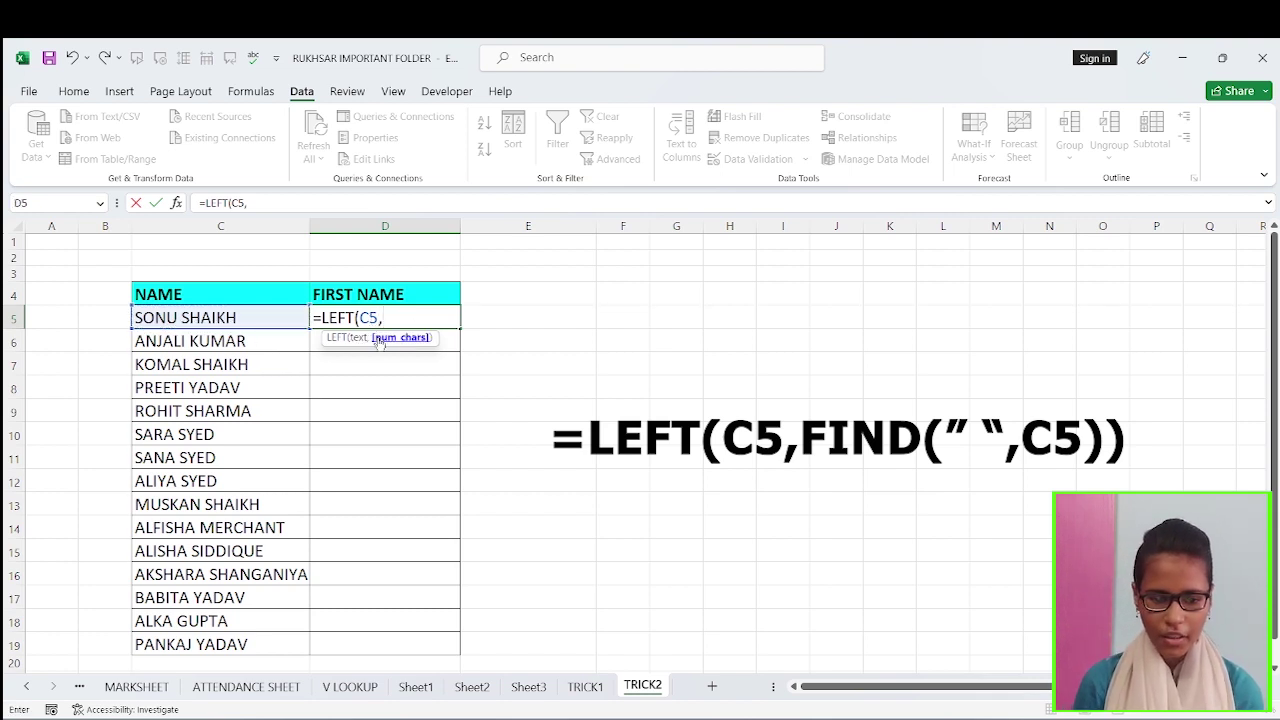
{"action": "type", "text": "FI"}
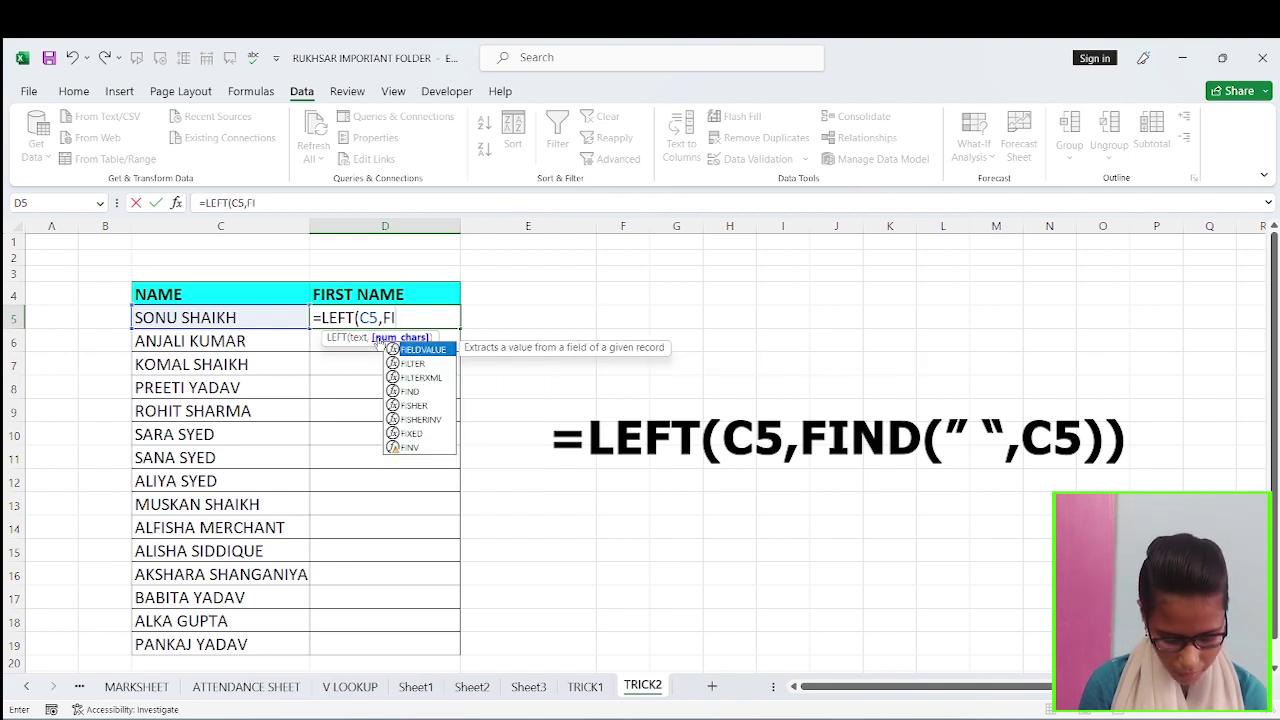
{"action": "type", "text": "ND"}
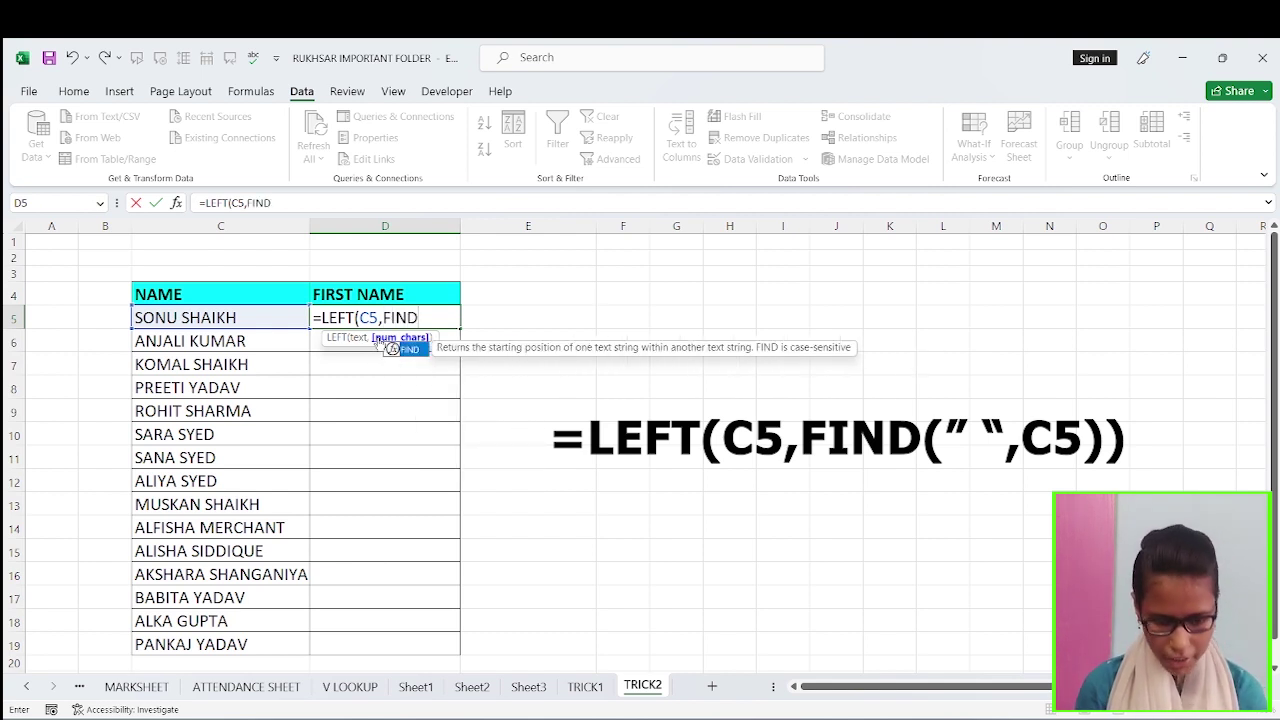
{"action": "type", "text": ","}
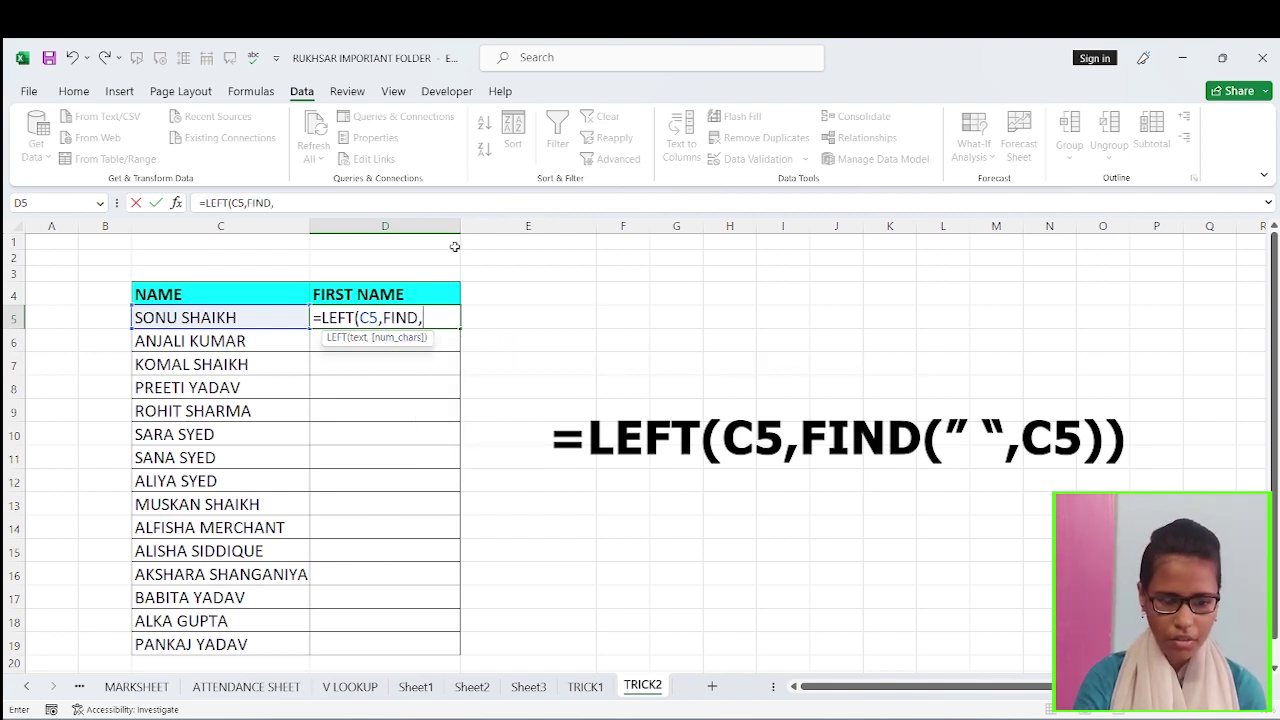
{"action": "key", "text": "BackSpace"}
{"action": "type", "text": "("}
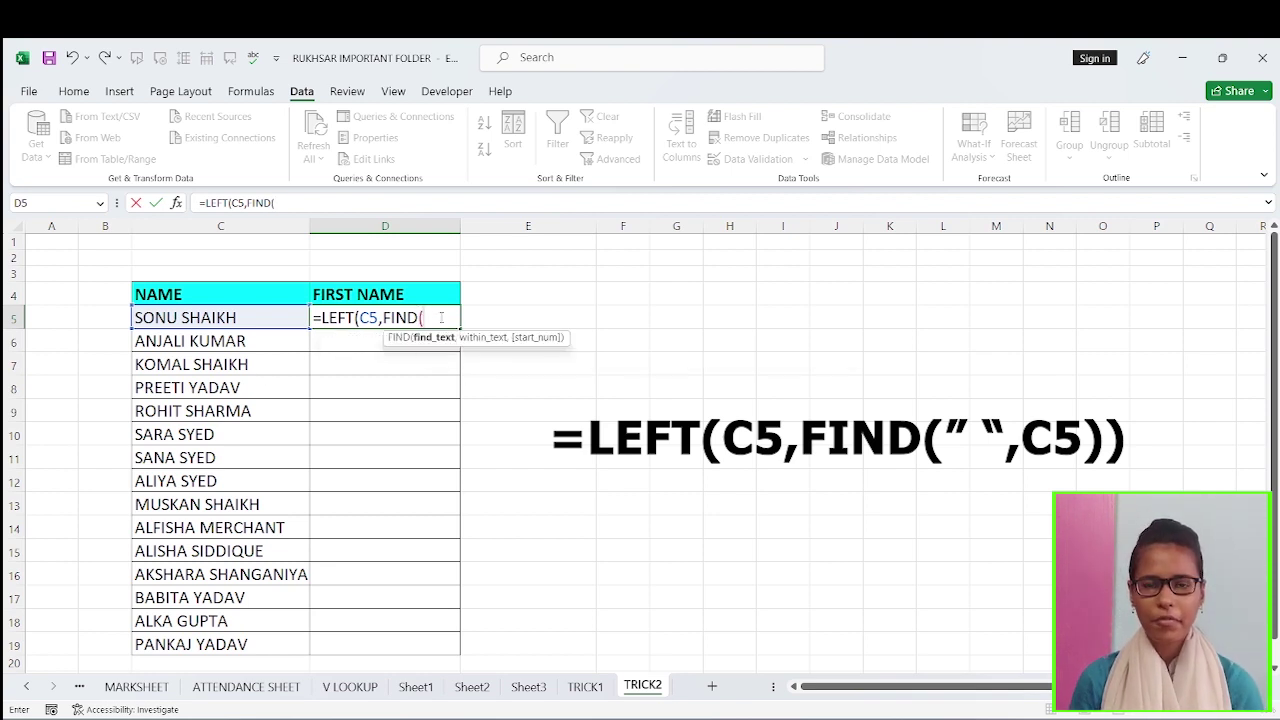
{"action": "type", "text": "\" \""}
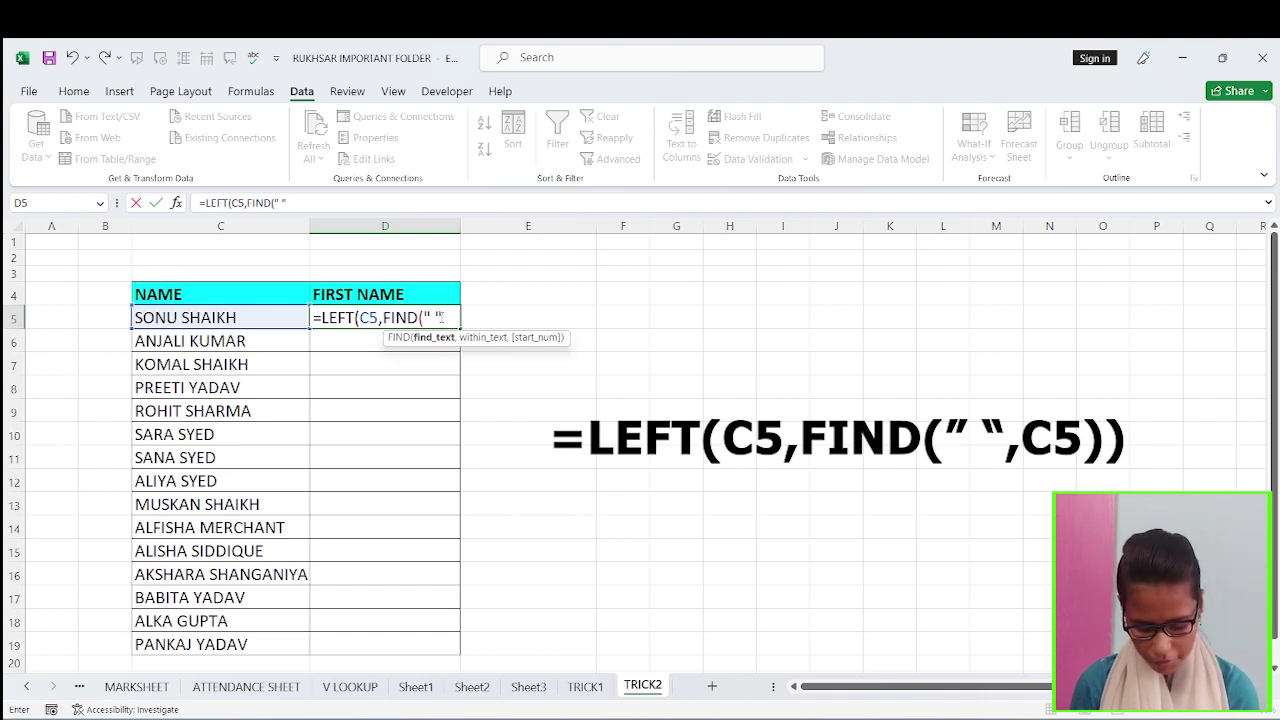
{"action": "type", "text": ","}
{"action": "left_click", "coordinate": [186, 317]}
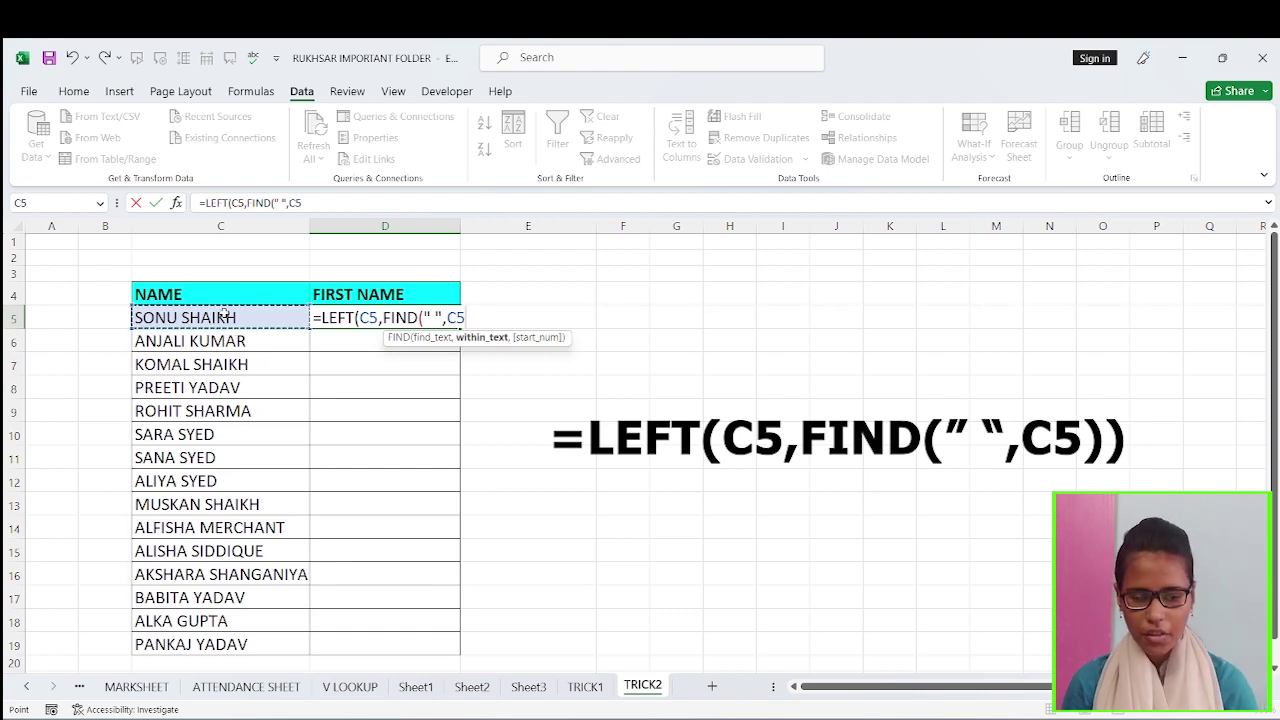
{"action": "type", "text": "))"}
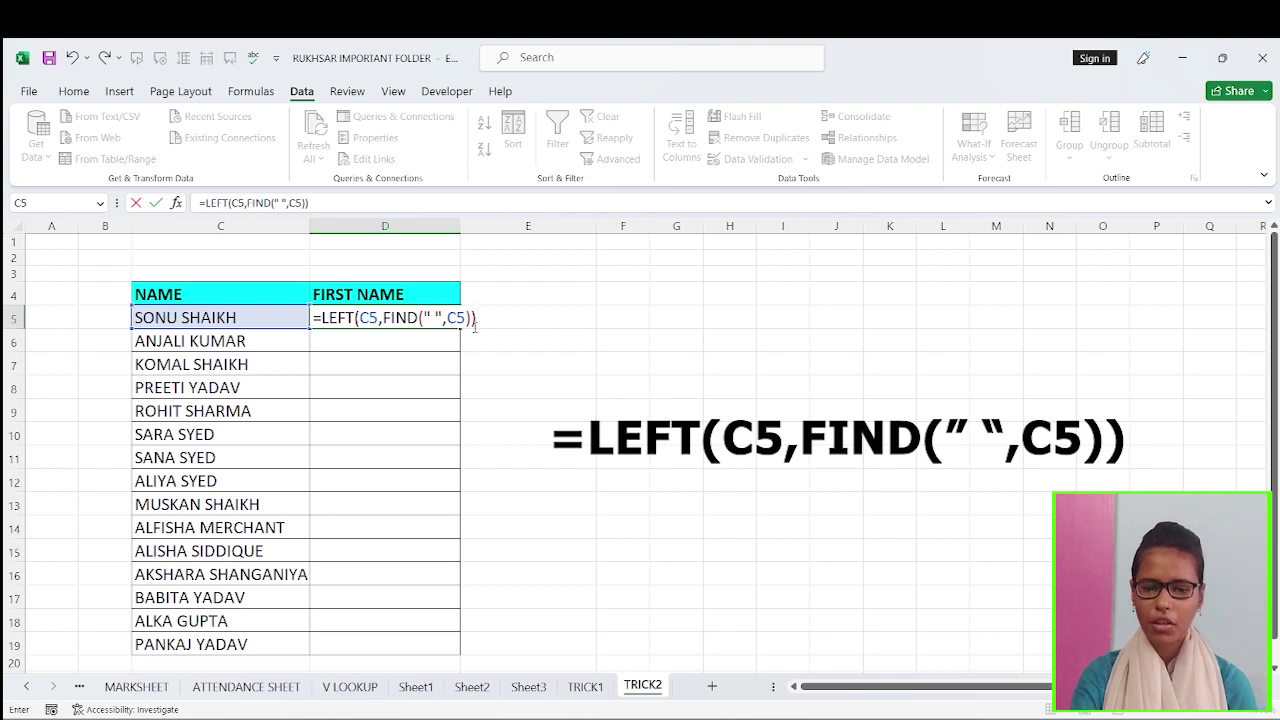
Commit the D5 formula and fill it down D5:D19, showing first names SONU to PANKAJ.
{"action": "key", "text": "Return"}
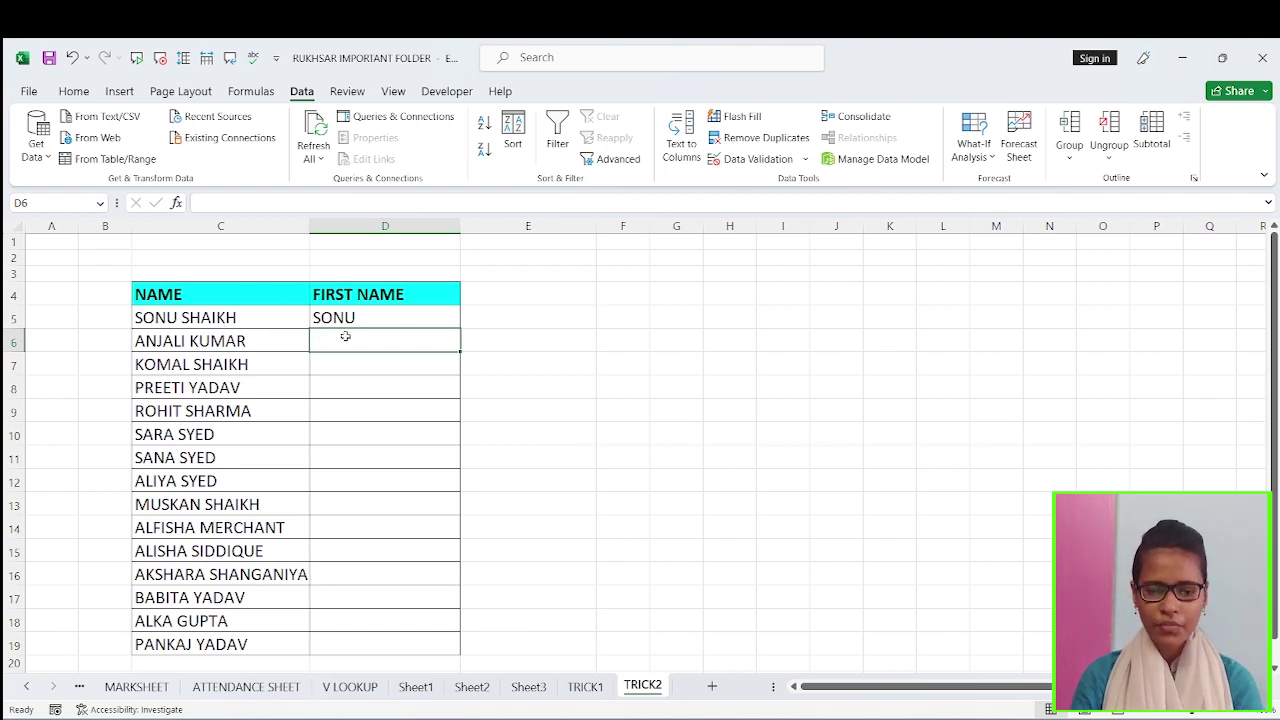
{"action": "left_click_drag", "start_coordinate": [357, 313], "coordinate": [408, 643]}
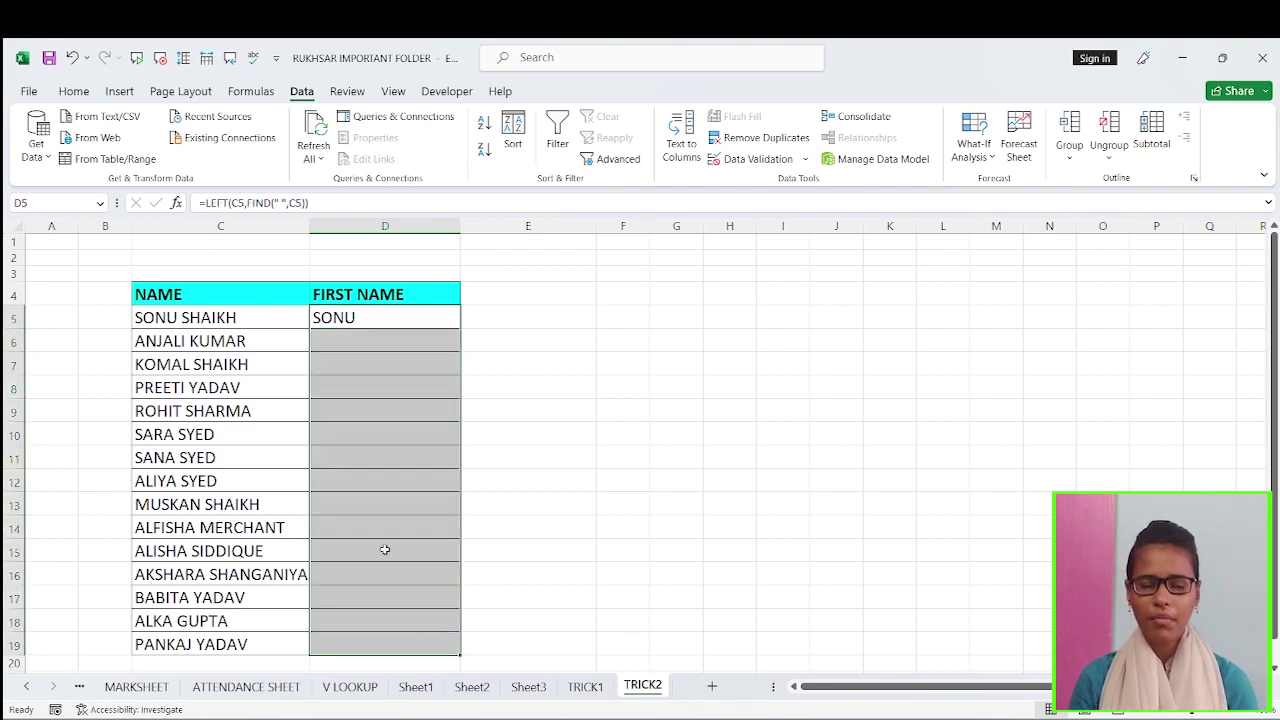
{"action": "key", "text": "ctrl+d"}
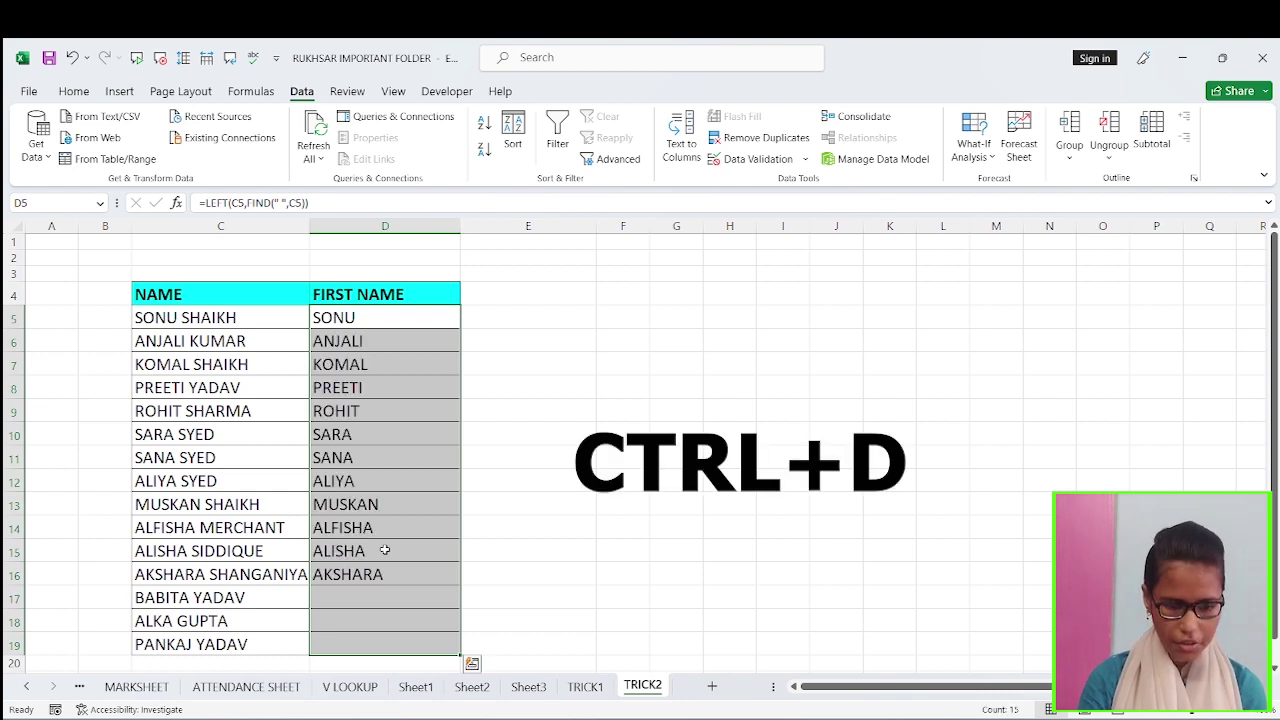
{"action": "left_click", "coordinate": [615, 364]}
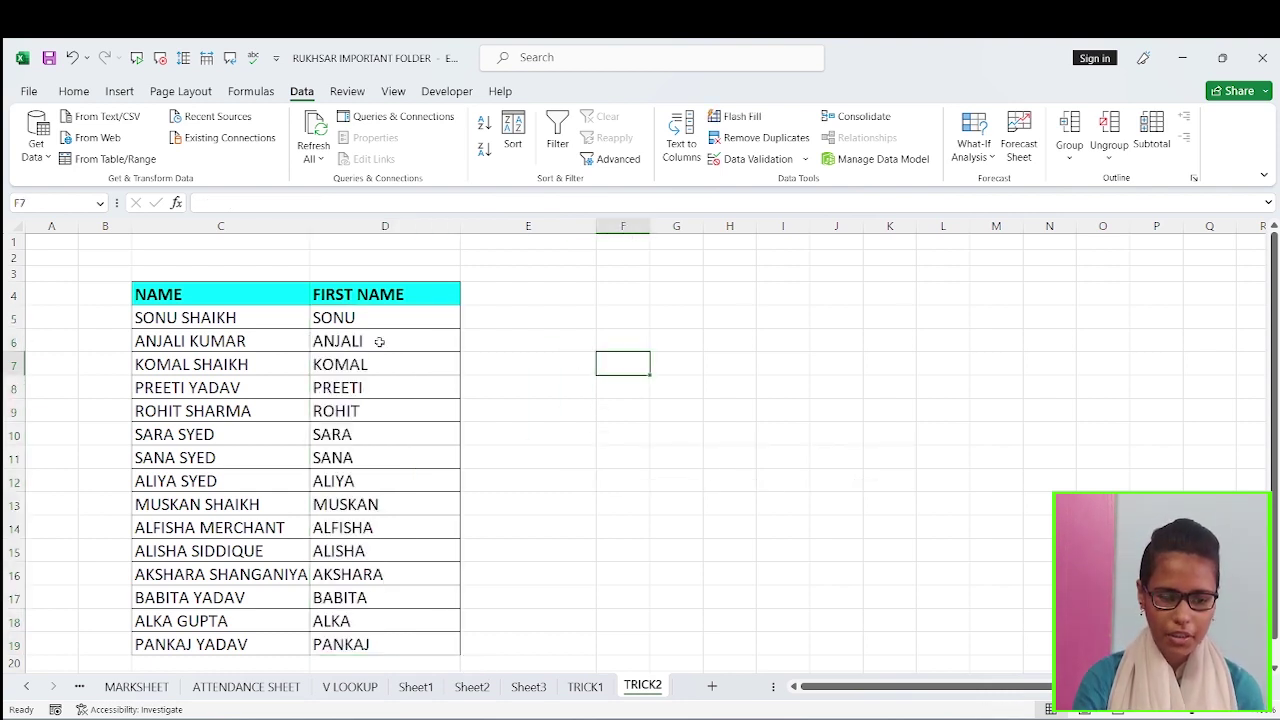